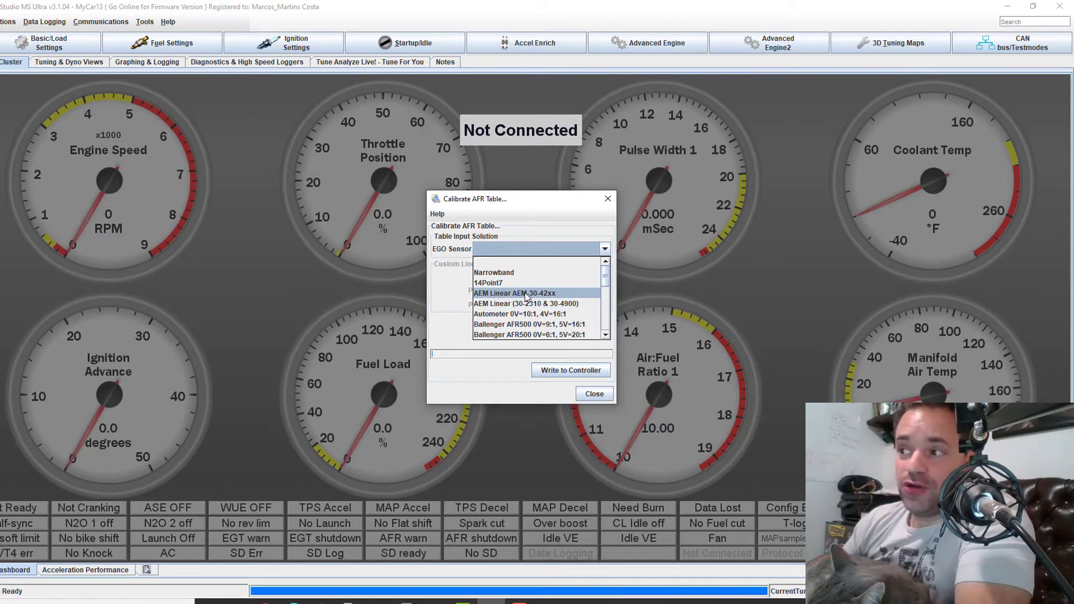
Step: Try the AEM Linear AEM-30-42xx and Daytona TwinTec EGO sensor options
{"action": "left_click", "coordinate": [524, 293]}
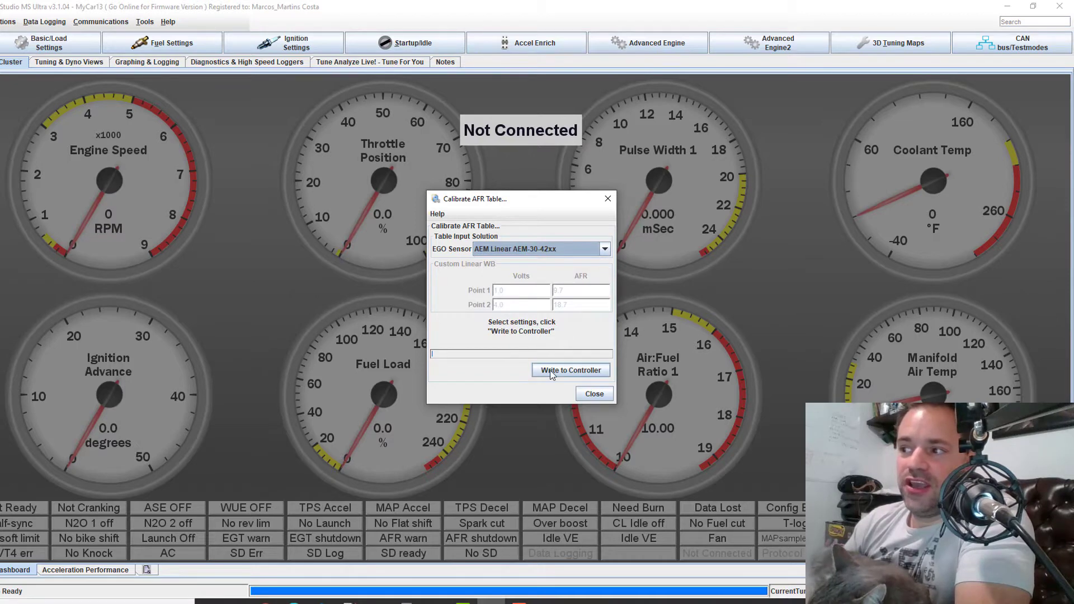
{"action": "left_click", "coordinate": [525, 249]}
{"action": "scroll", "coordinate": [525, 297], "scroll_direction": "down", "scroll_amount": 1}
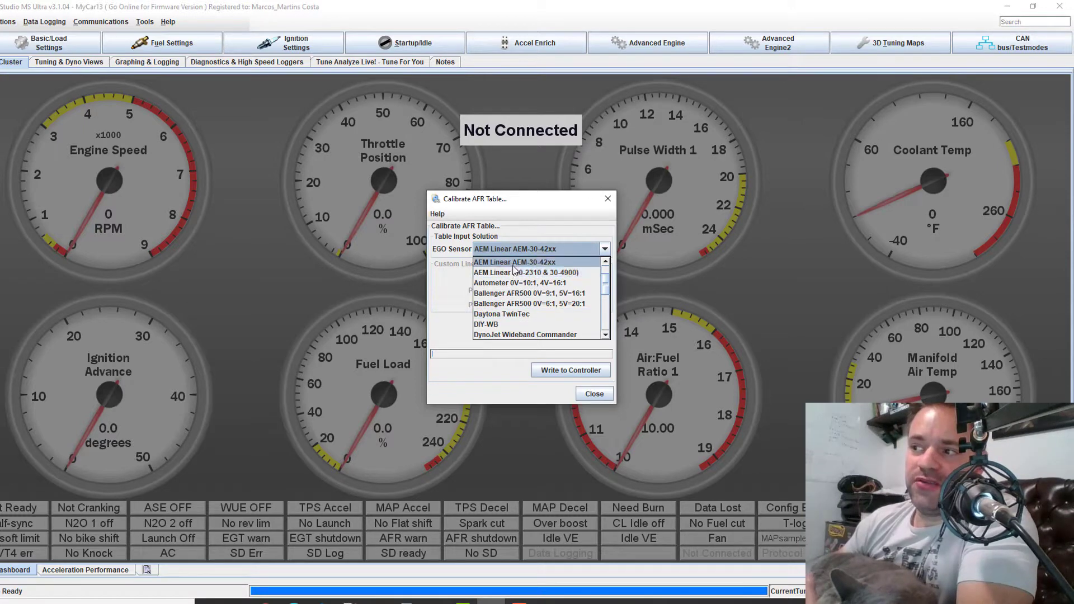
{"action": "left_click", "coordinate": [505, 313]}
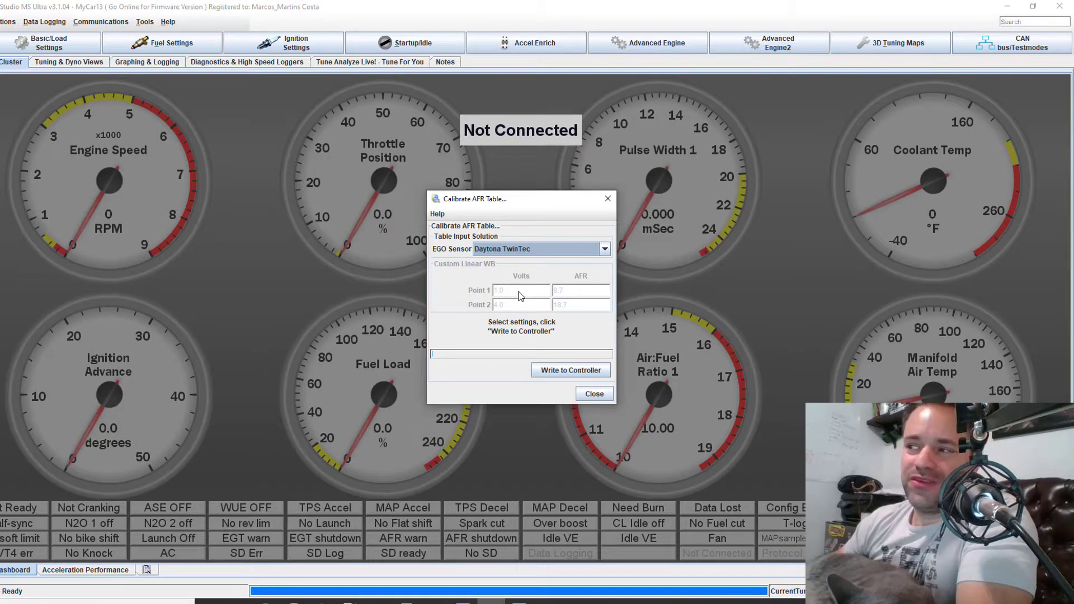
{"action": "left_click", "coordinate": [528, 250]}
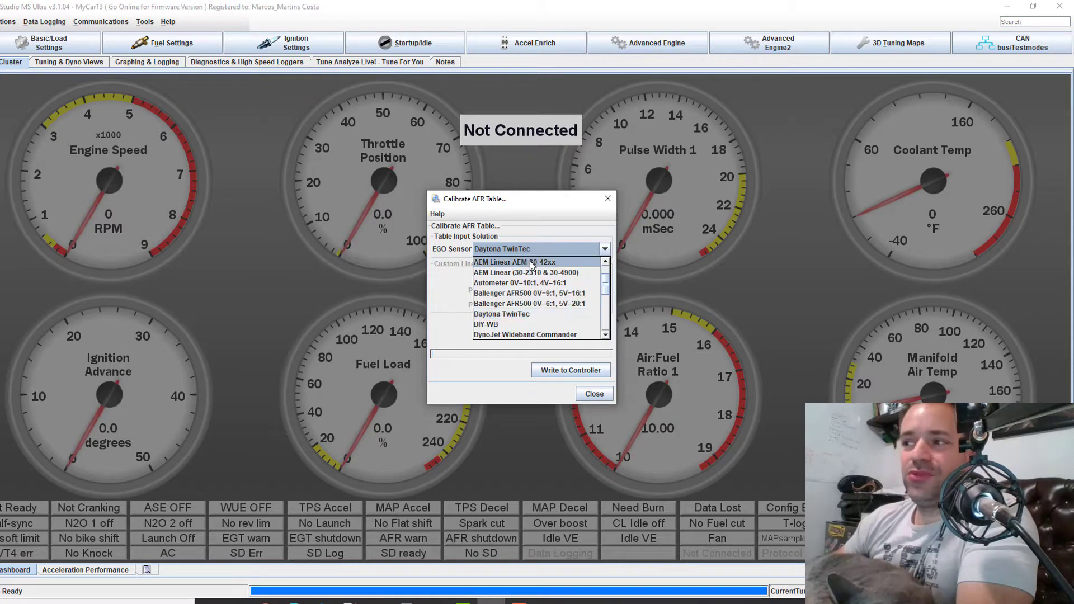
{"action": "left_click", "coordinate": [529, 263]}
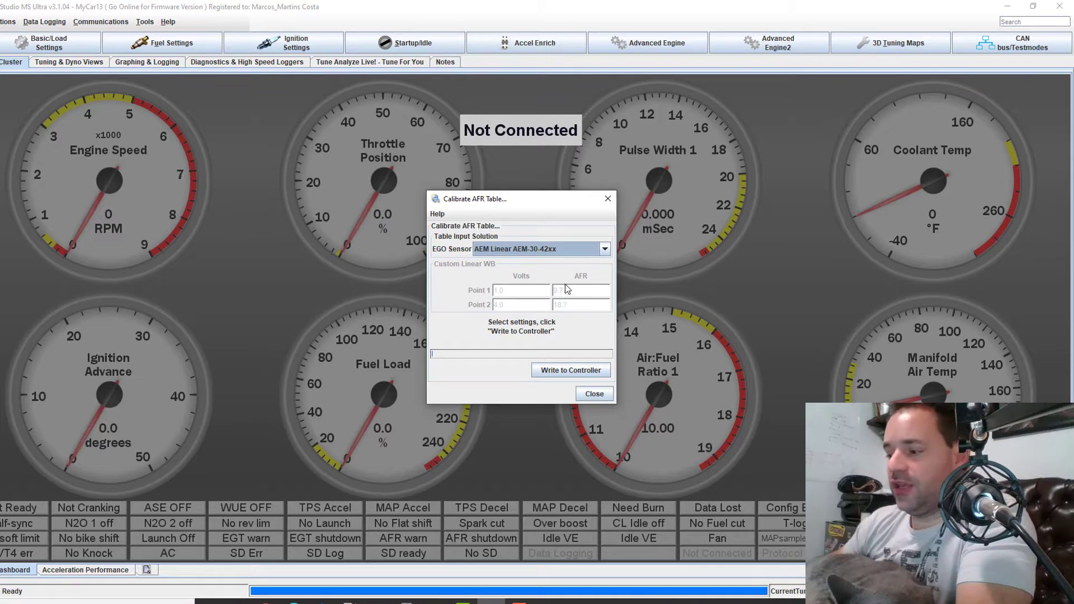
Step: Switch the EGO sensor to Custom inc File at the bottom of the list
{"action": "left_click", "coordinate": [538, 251]}
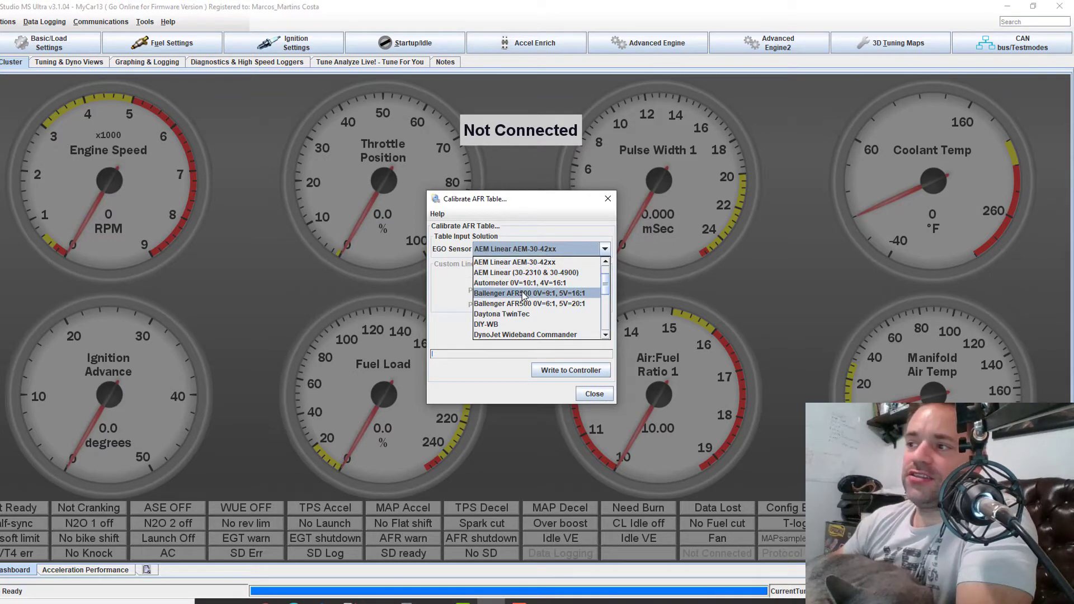
{"action": "scroll", "coordinate": [524, 296], "scroll_direction": "down", "scroll_amount": 5}
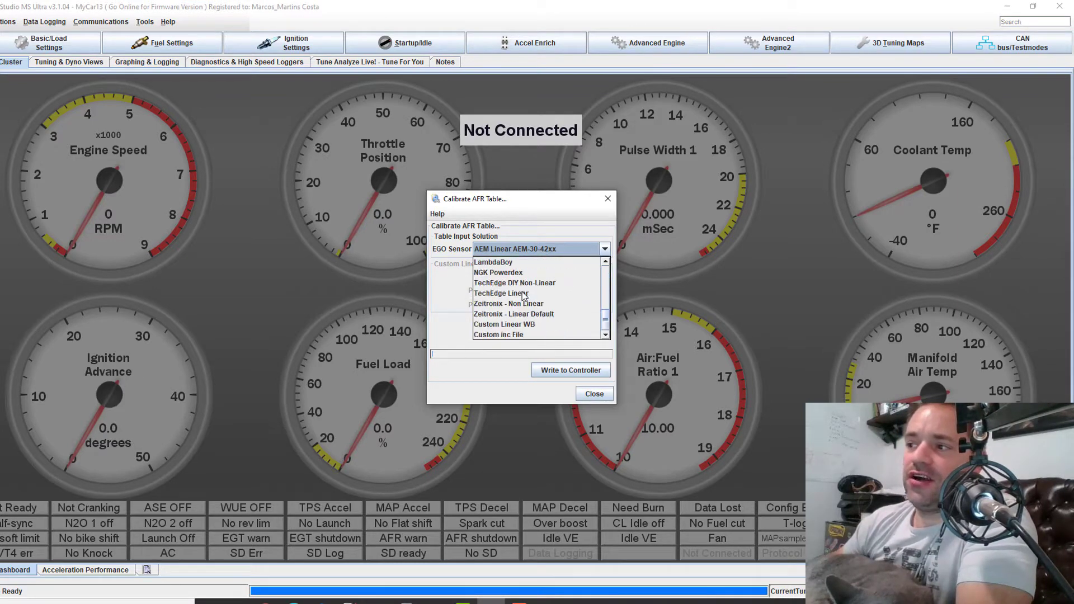
{"action": "left_click", "coordinate": [502, 335]}
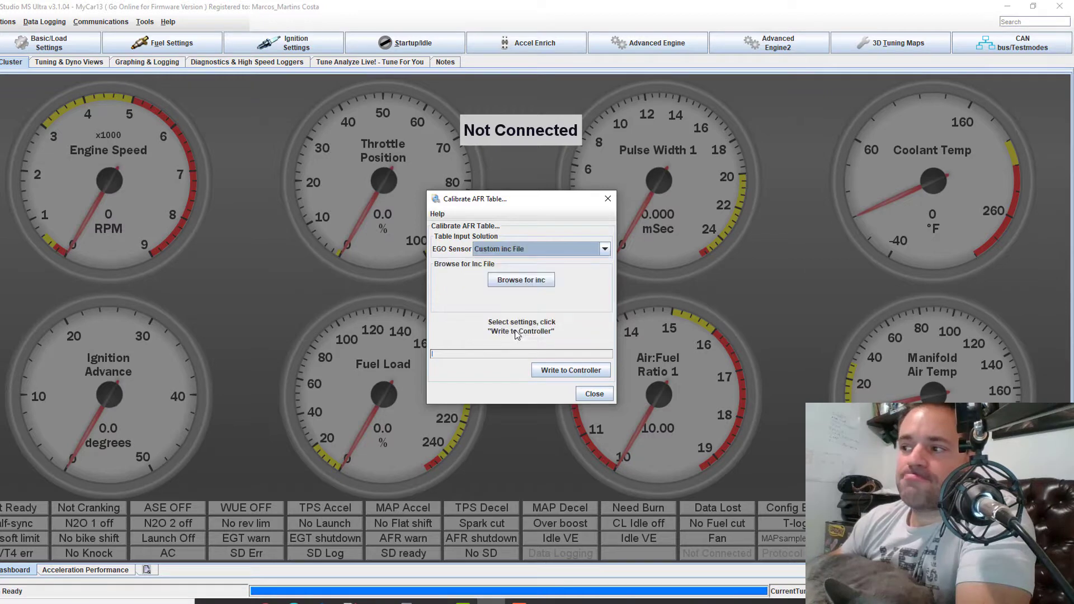
Step: Cancel the inc file chooser, close Calibrate AFR Table, and bring up AEM 30-4110.inc in Notepad++
{"action": "left_click", "coordinate": [528, 280]}
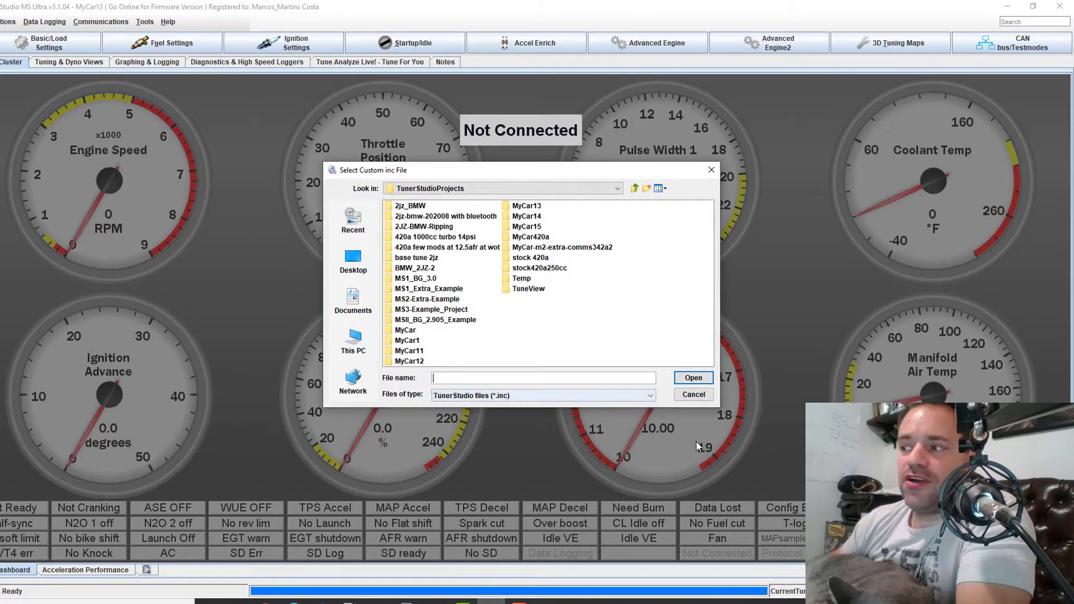
{"action": "left_click", "coordinate": [693, 394]}
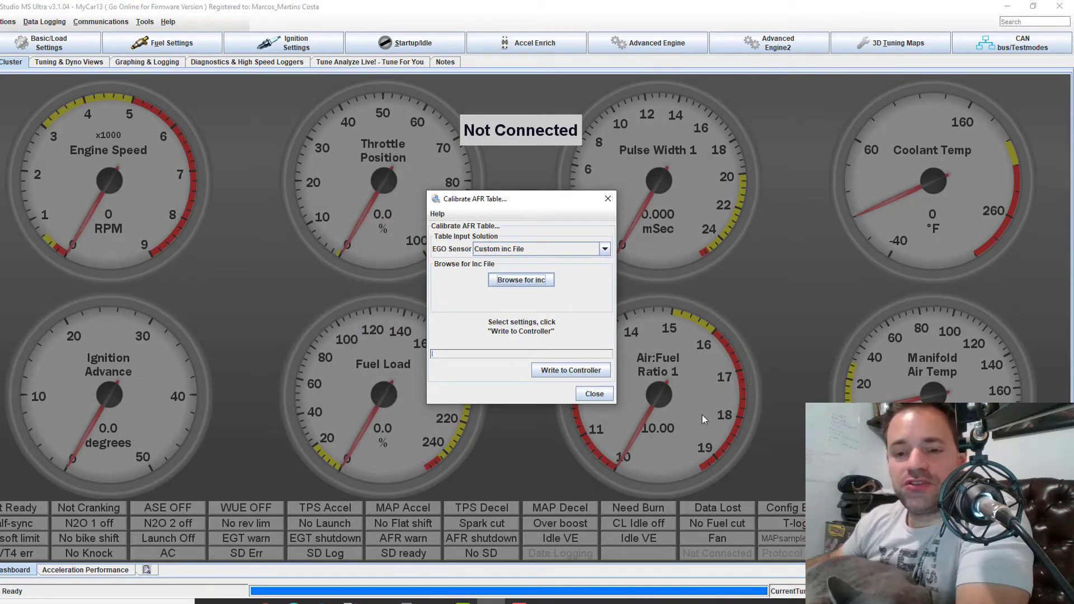
{"action": "left_click", "coordinate": [144, 22]}
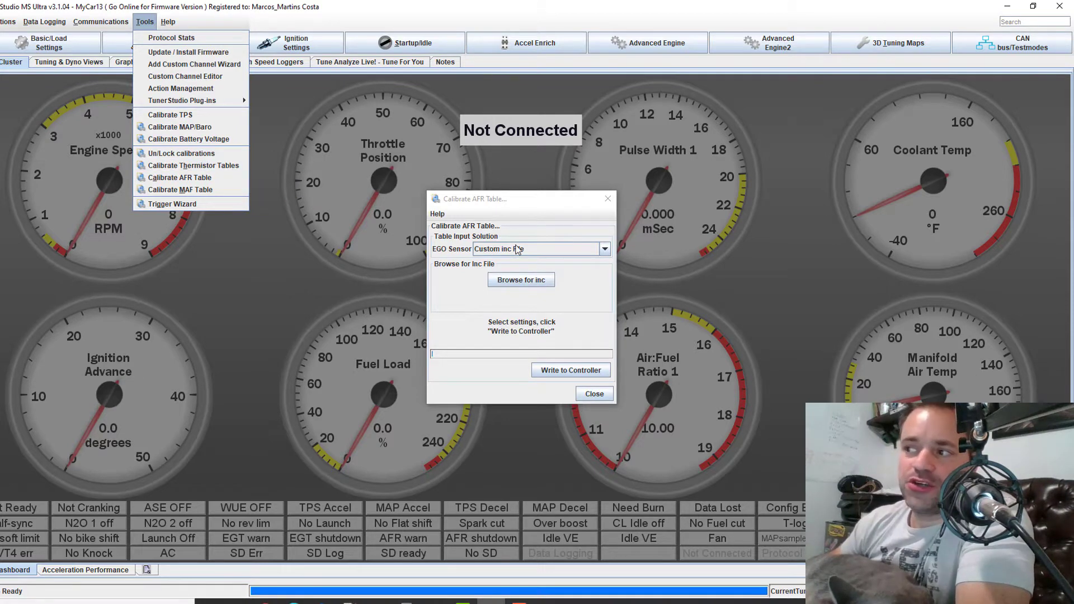
{"action": "left_click", "coordinate": [593, 393]}
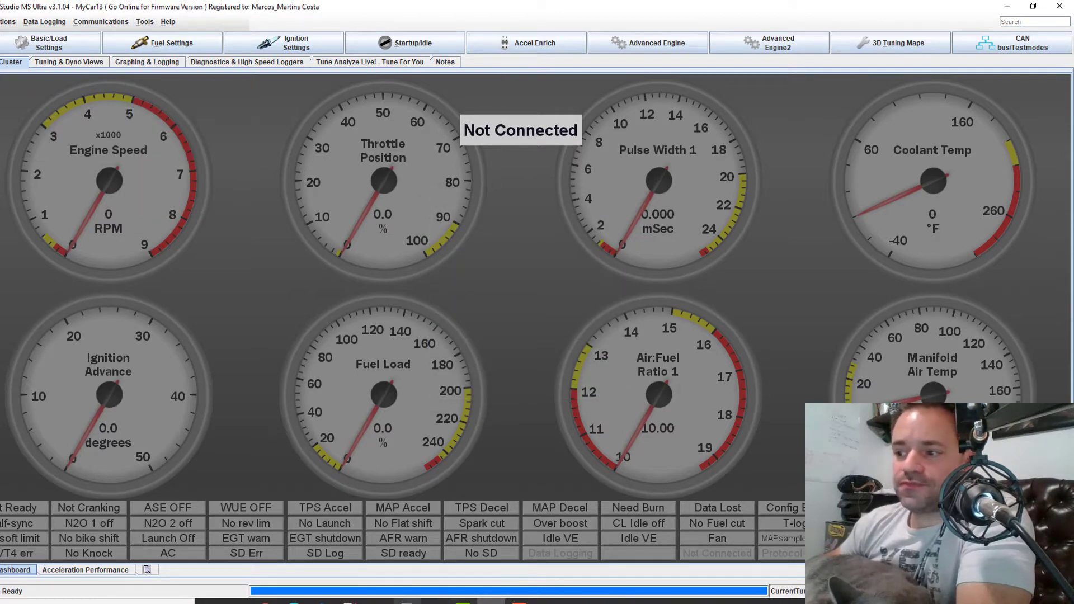
{"action": "left_click", "coordinate": [377, 600]}
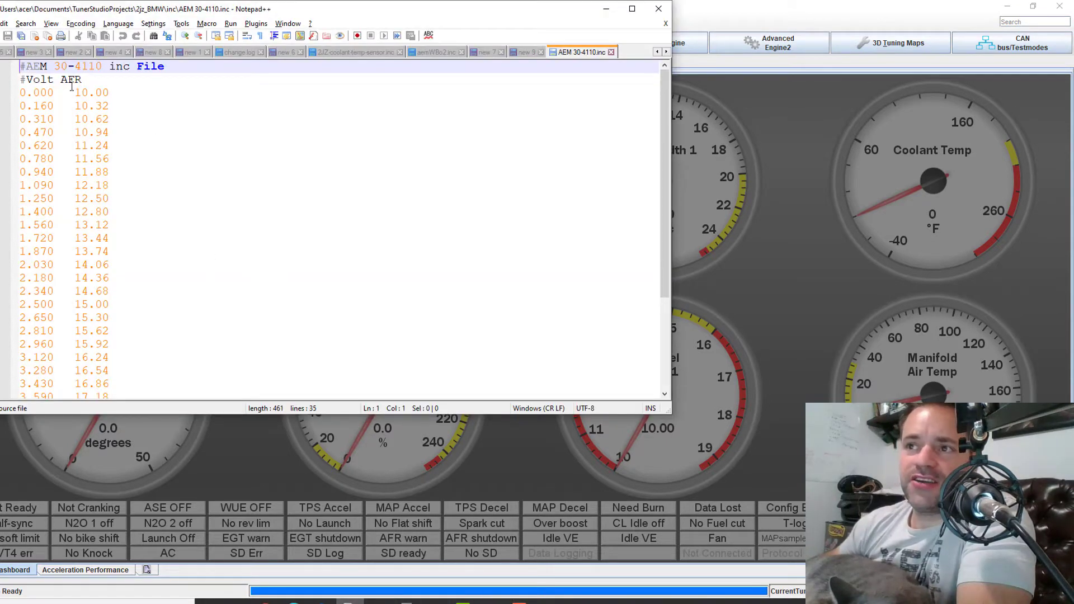
Step: Inspect the AEM 30-4110.inc header, part number 30-4110, and Volt/AFR column headings
{"action": "left_click_drag", "start_coordinate": [26, 70], "coordinate": [176, 63]}
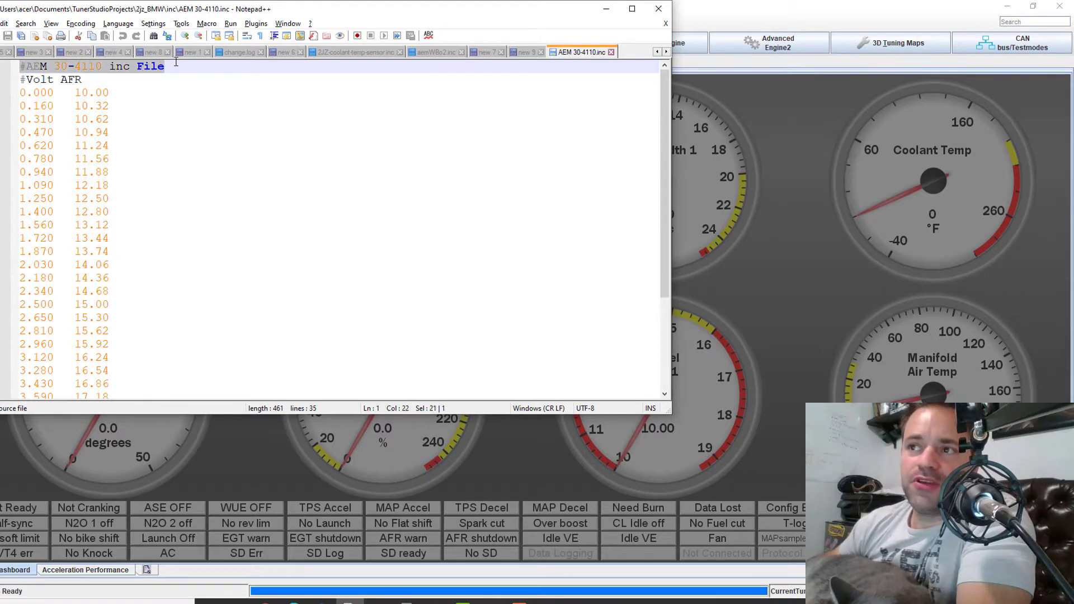
{"action": "left_click", "coordinate": [129, 68]}
{"action": "left_click_drag", "start_coordinate": [54, 67], "coordinate": [101, 67]}
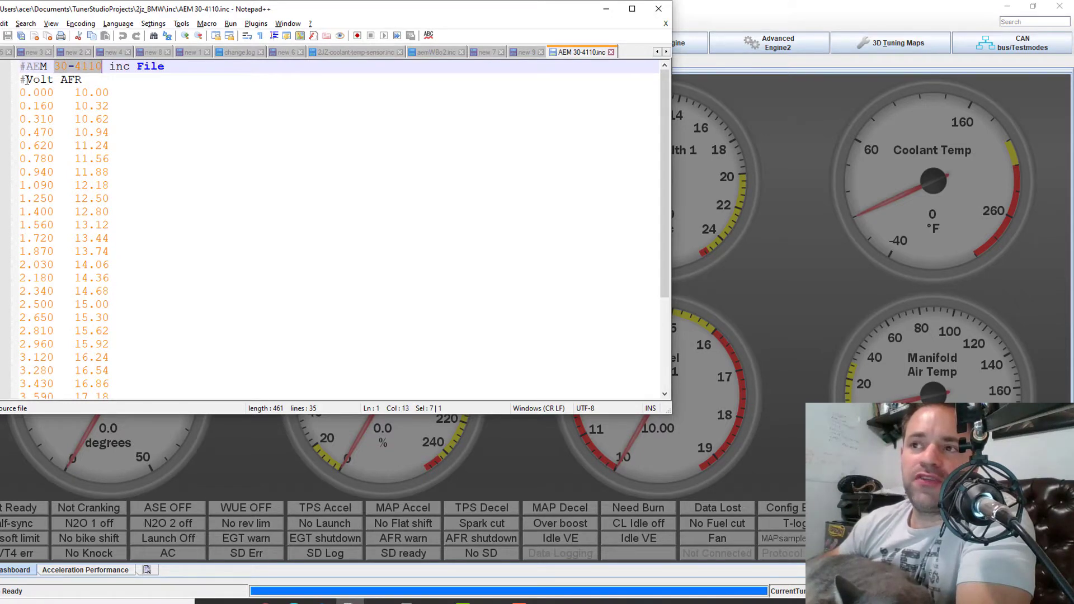
{"action": "left_click_drag", "start_coordinate": [26, 80], "coordinate": [84, 82]}
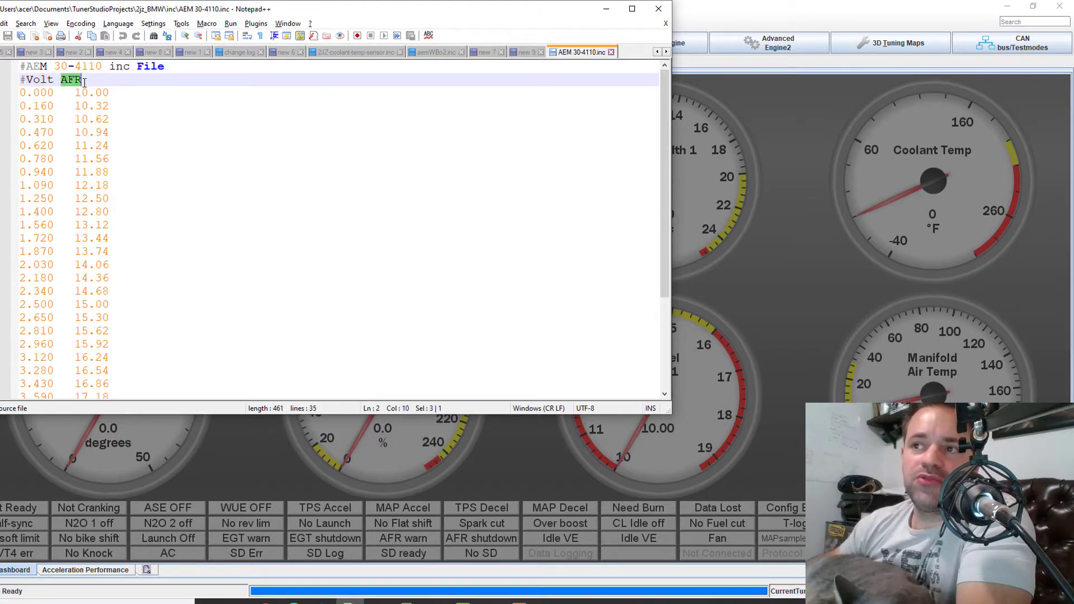
{"action": "double_click", "coordinate": [34, 80]}
{"action": "double_click", "coordinate": [65, 79]}
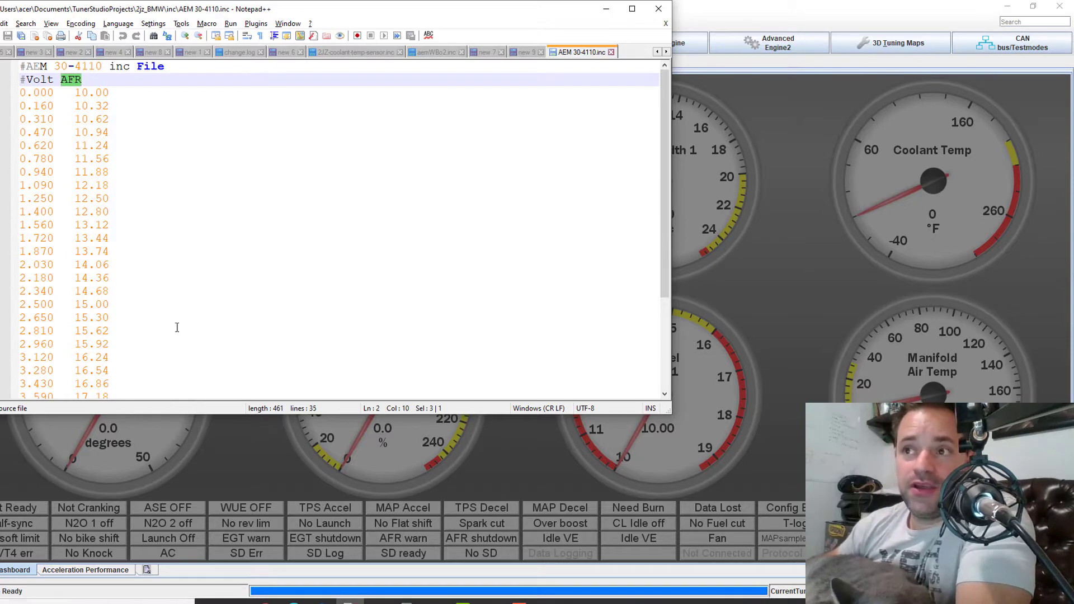
Step: Read through the voltage-to-AFR rows down to the last entry, 4.990 V at 19.98
{"action": "left_click_drag", "start_coordinate": [20, 93], "coordinate": [39, 93]}
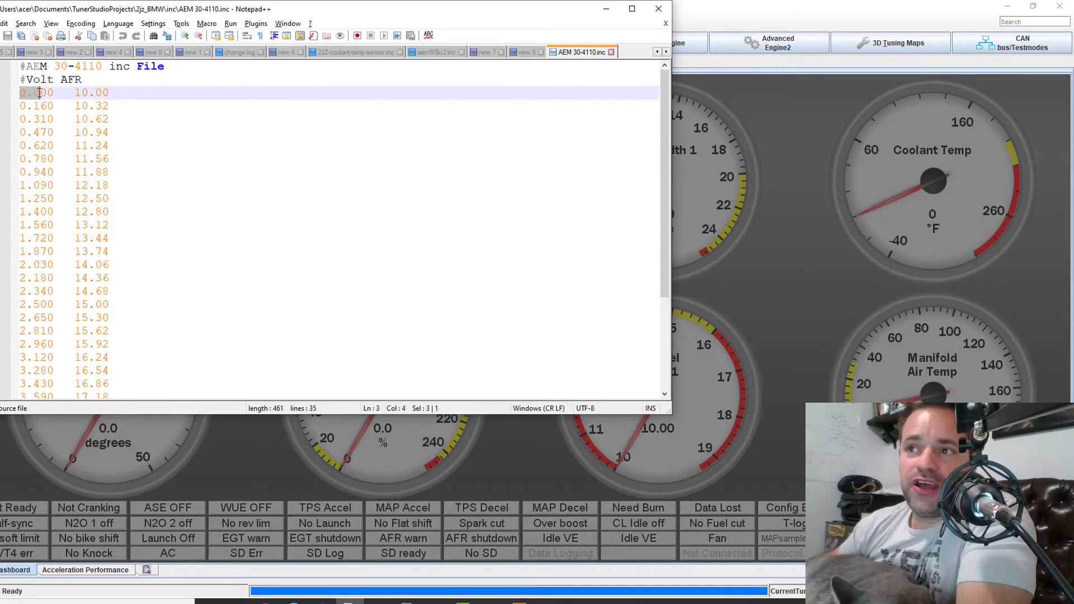
{"action": "left_click", "coordinate": [122, 90]}
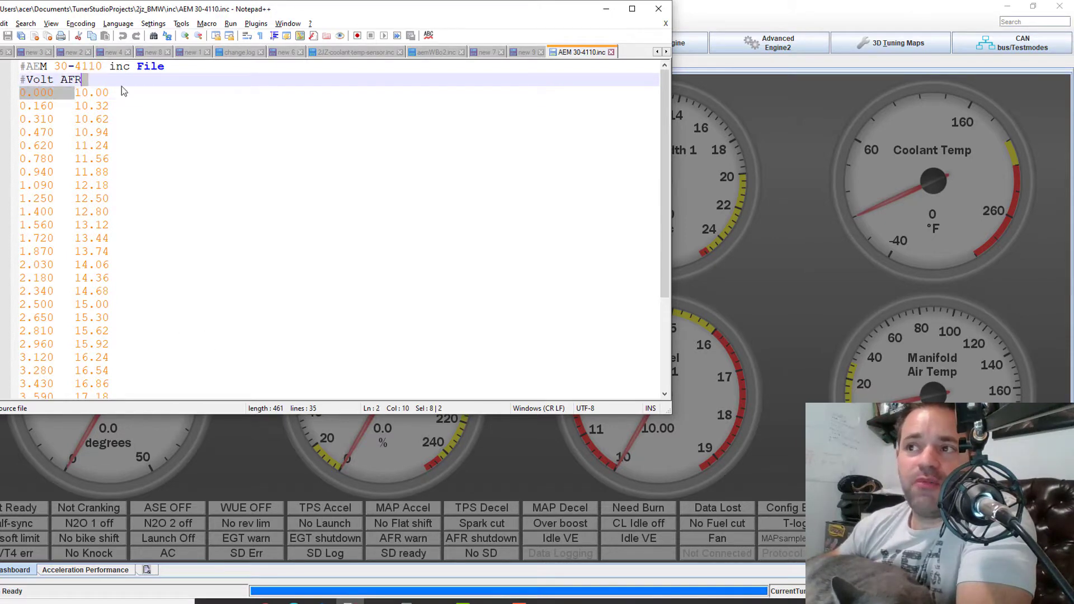
{"action": "left_click", "coordinate": [29, 99]}
{"action": "left_click", "coordinate": [57, 115]}
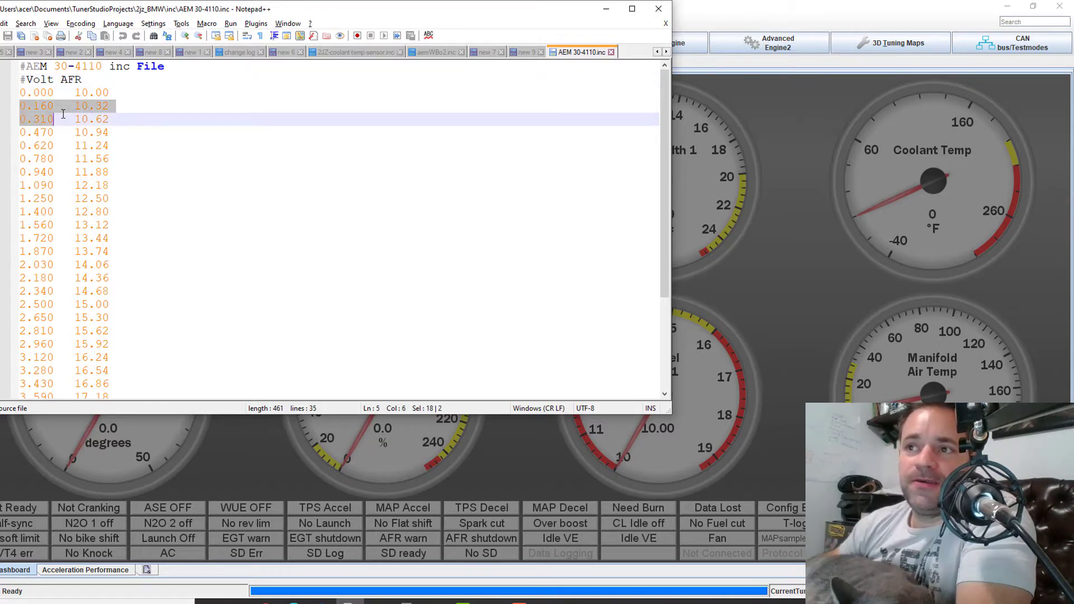
{"action": "left_click", "coordinate": [76, 146]}
{"action": "scroll", "coordinate": [96, 153], "scroll_direction": "down", "scroll_amount": 4}
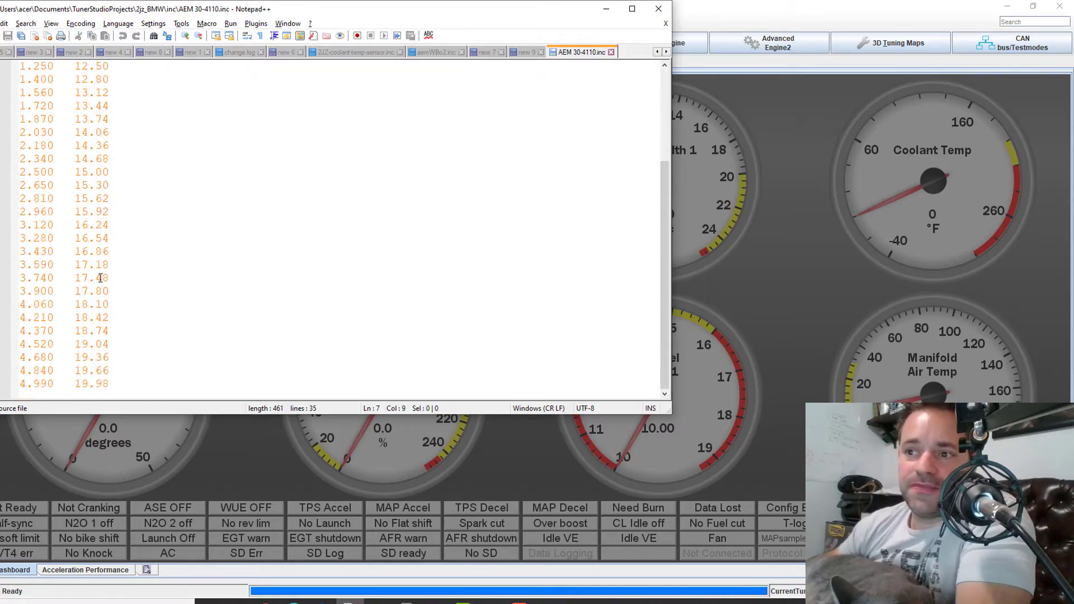
{"action": "left_click_drag", "start_coordinate": [23, 385], "coordinate": [115, 384]}
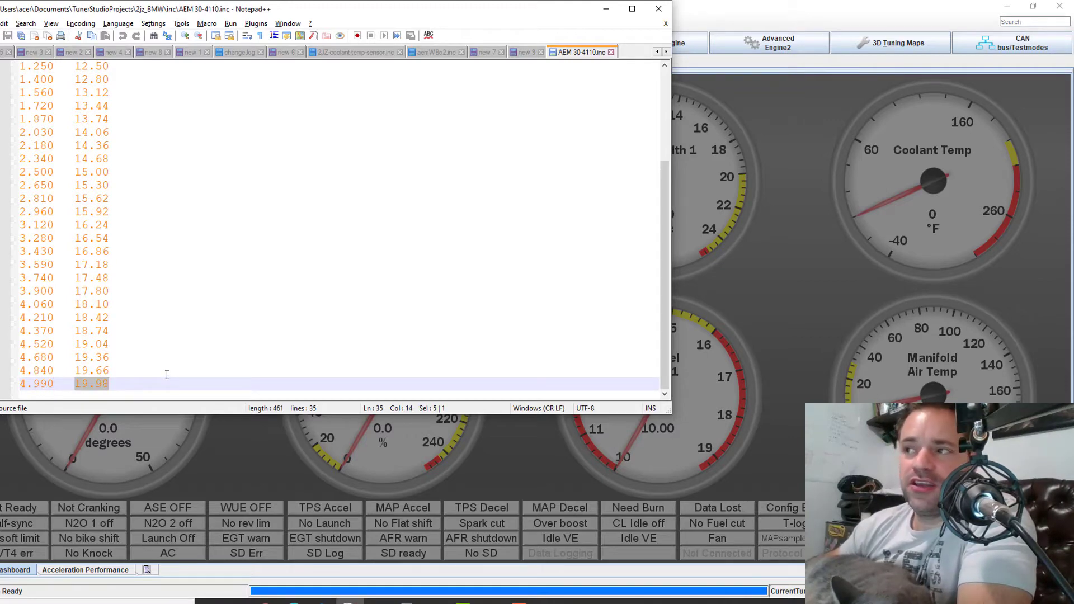
{"action": "scroll", "coordinate": [27, 91], "scroll_direction": "up", "scroll_amount": 4}
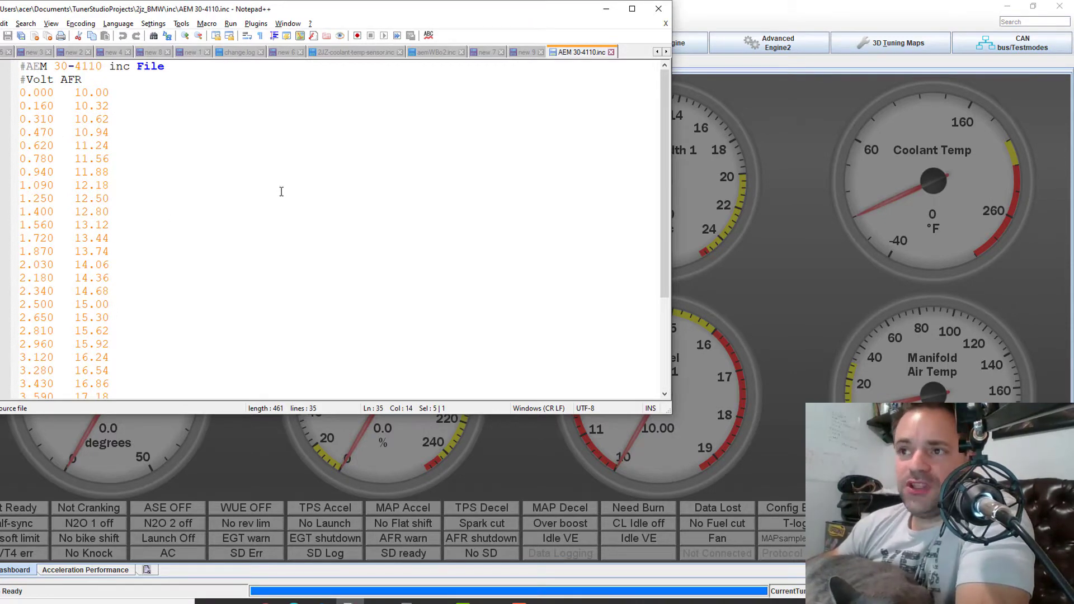
Step: Check the tab separators on the 0.000 and 0.310 rows, select the data block, and minimize Notepad++
{"action": "left_click", "coordinate": [56, 93]}
{"action": "left_click_drag", "start_coordinate": [57, 93], "coordinate": [75, 93]}
{"action": "left_click", "coordinate": [65, 107]}
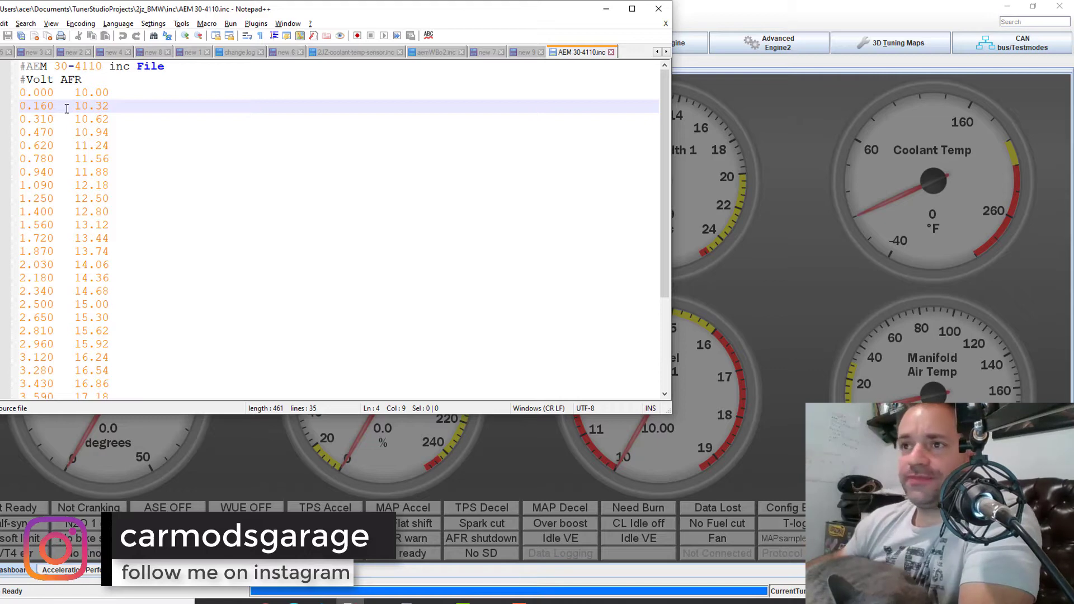
{"action": "double_click", "coordinate": [68, 120]}
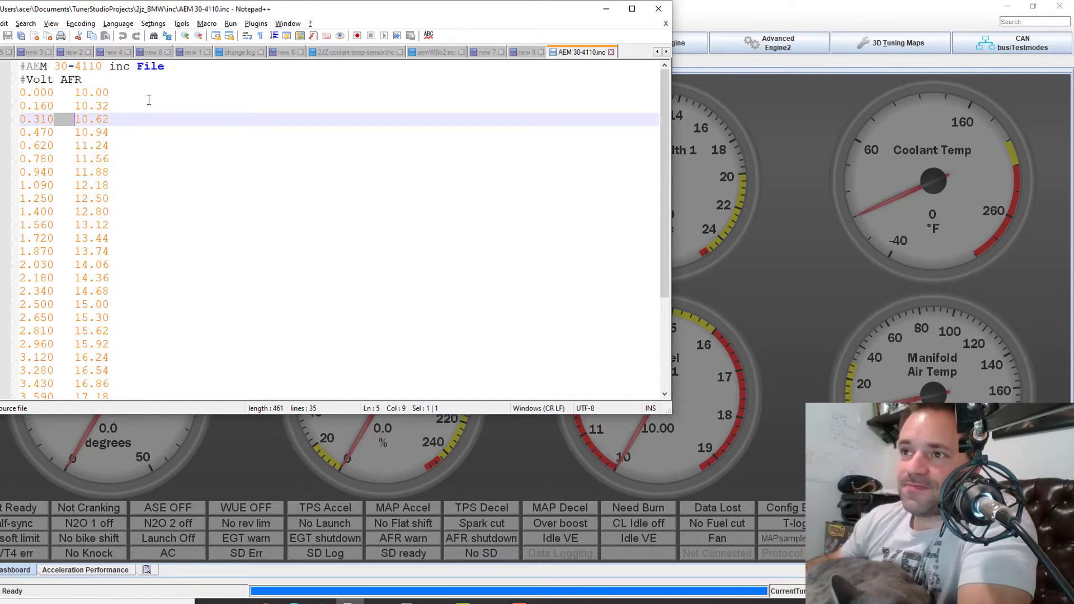
{"action": "left_click_drag", "start_coordinate": [58, 93], "coordinate": [90, 251]}
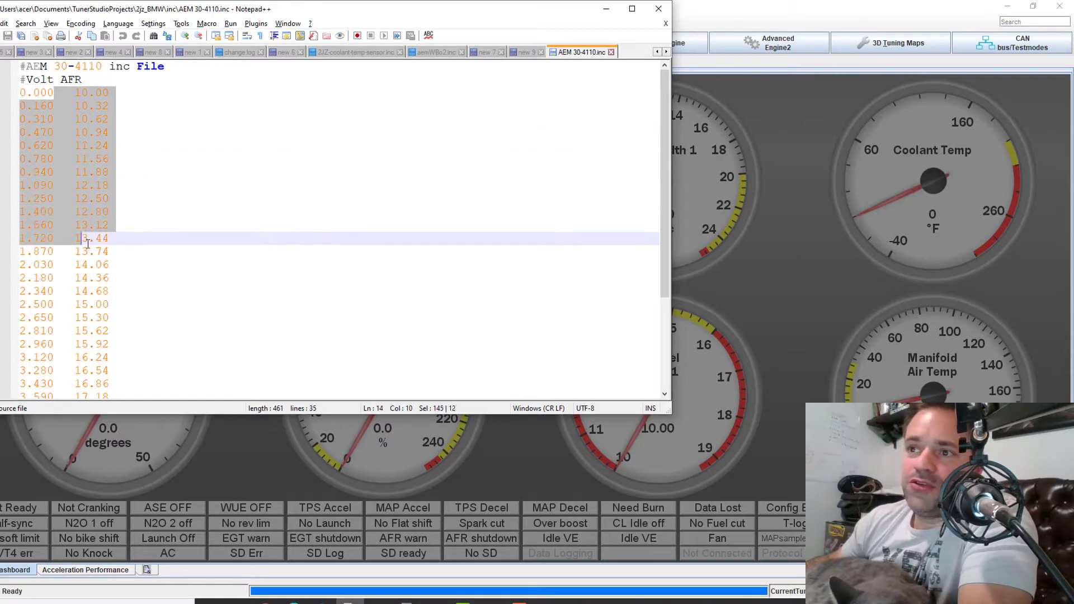
{"action": "scroll", "coordinate": [87, 250], "scroll_direction": "down", "scroll_amount": 3}
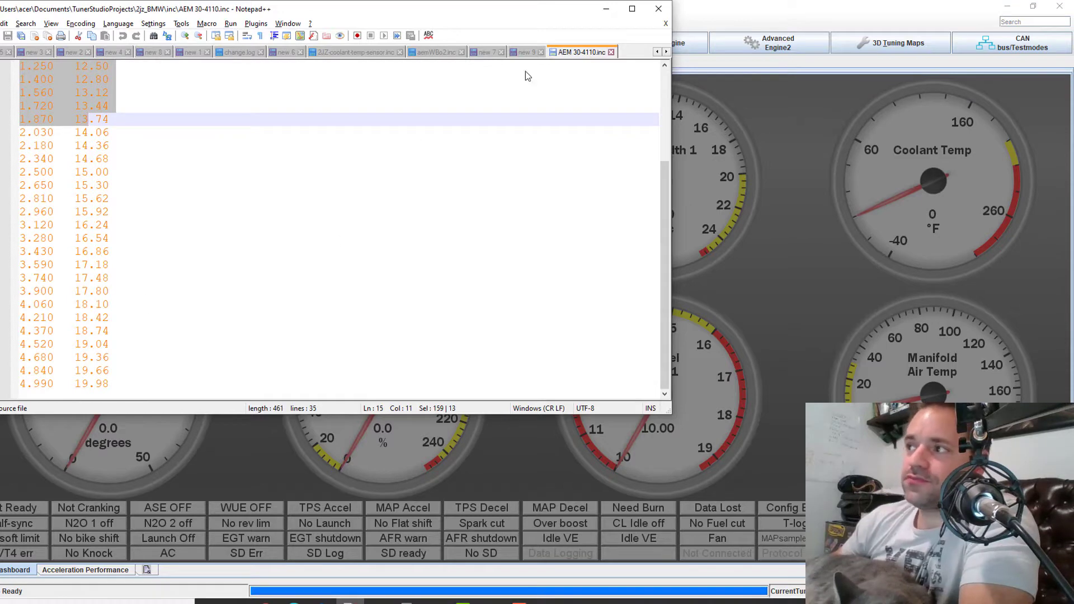
{"action": "left_click", "coordinate": [566, 505]}
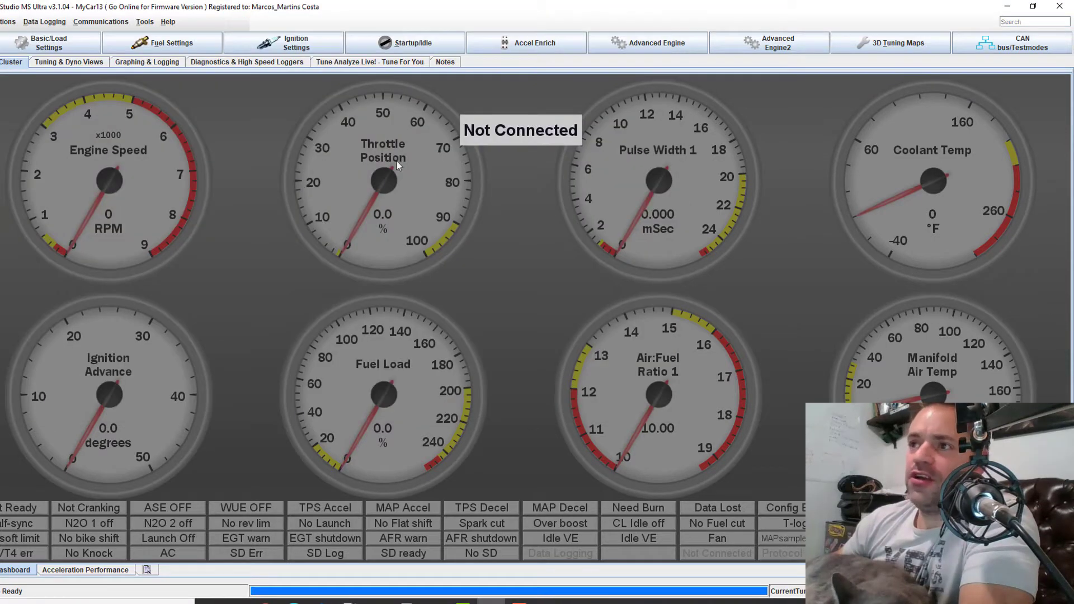
Step: Reopen the AFR table calibration and set EGO Sensor to Custom inc File
{"action": "left_click", "coordinate": [140, 22]}
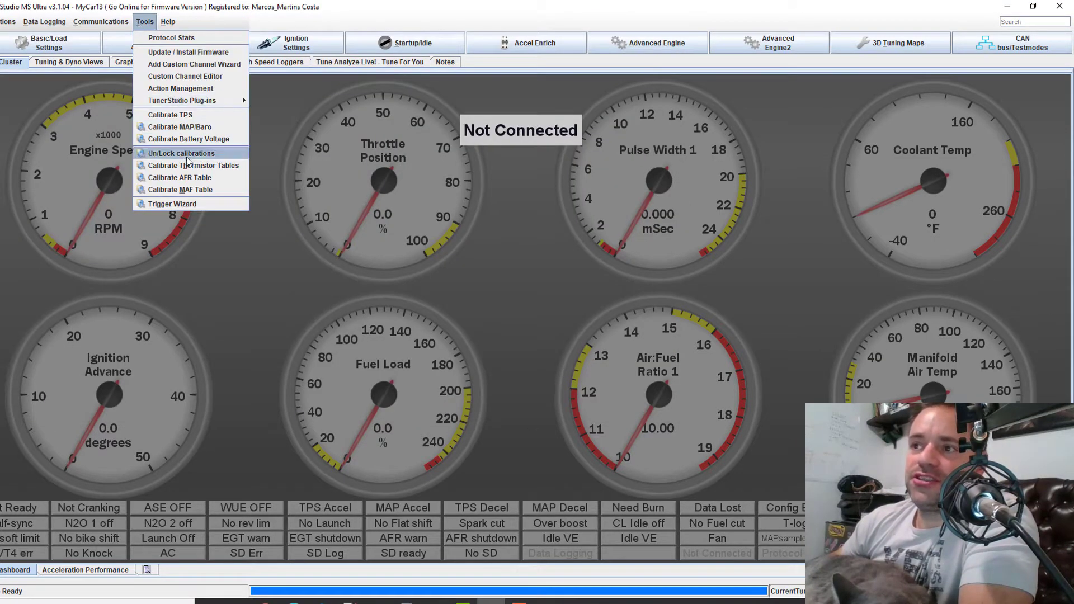
{"action": "left_click", "coordinate": [196, 179]}
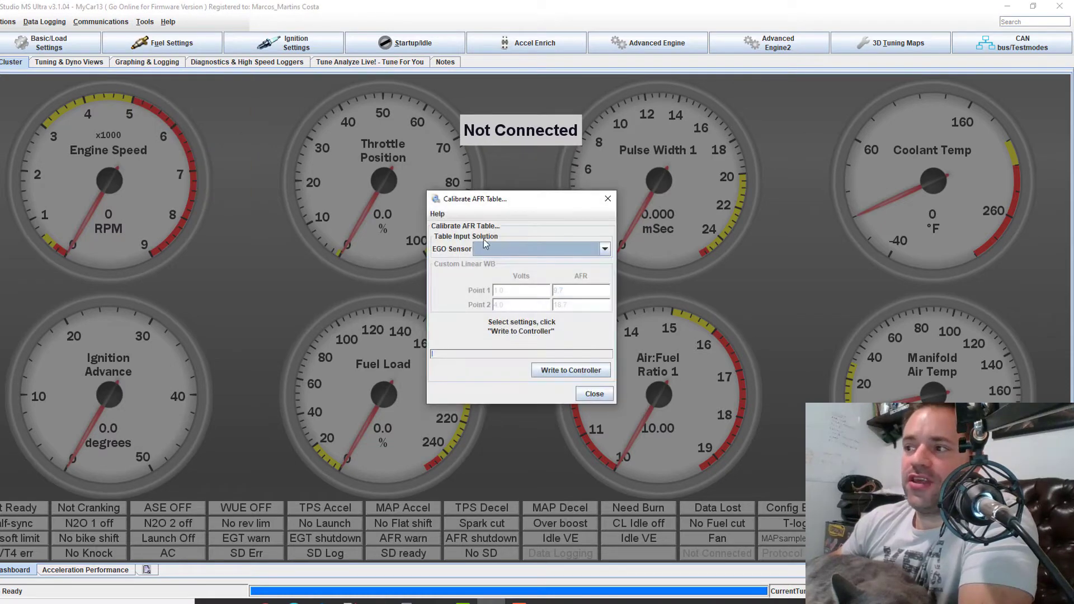
{"action": "left_click", "coordinate": [506, 250]}
{"action": "scroll", "coordinate": [509, 302], "scroll_direction": "down", "scroll_amount": 3}
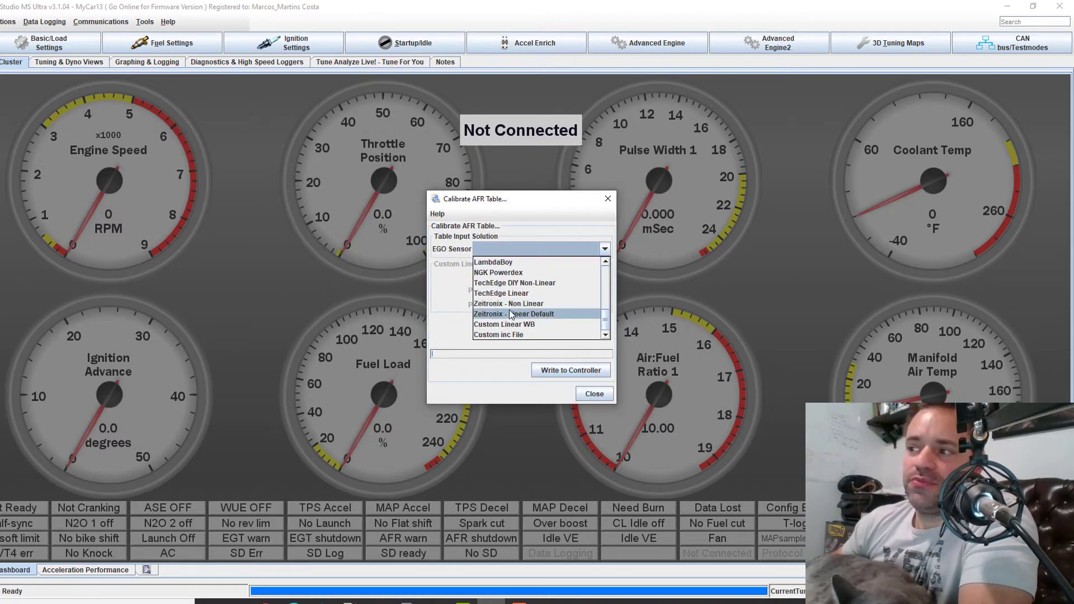
{"action": "left_click", "coordinate": [535, 334]}
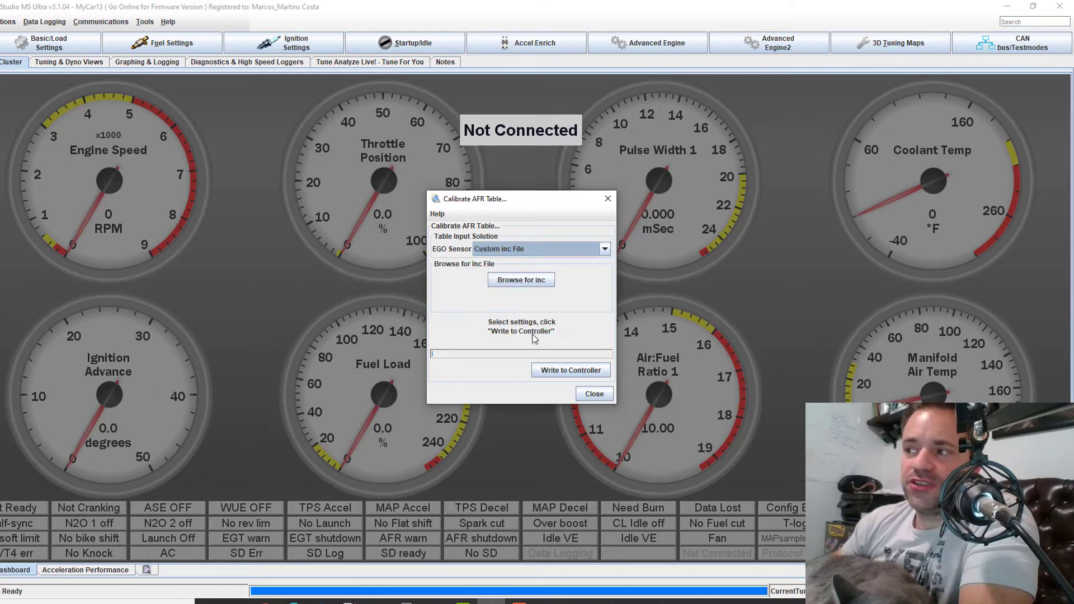
Step: Load AEM 30-4110.inc from 2JZ-BMW-Ripping > inc, then close the calibration dialog
{"action": "left_click", "coordinate": [531, 283]}
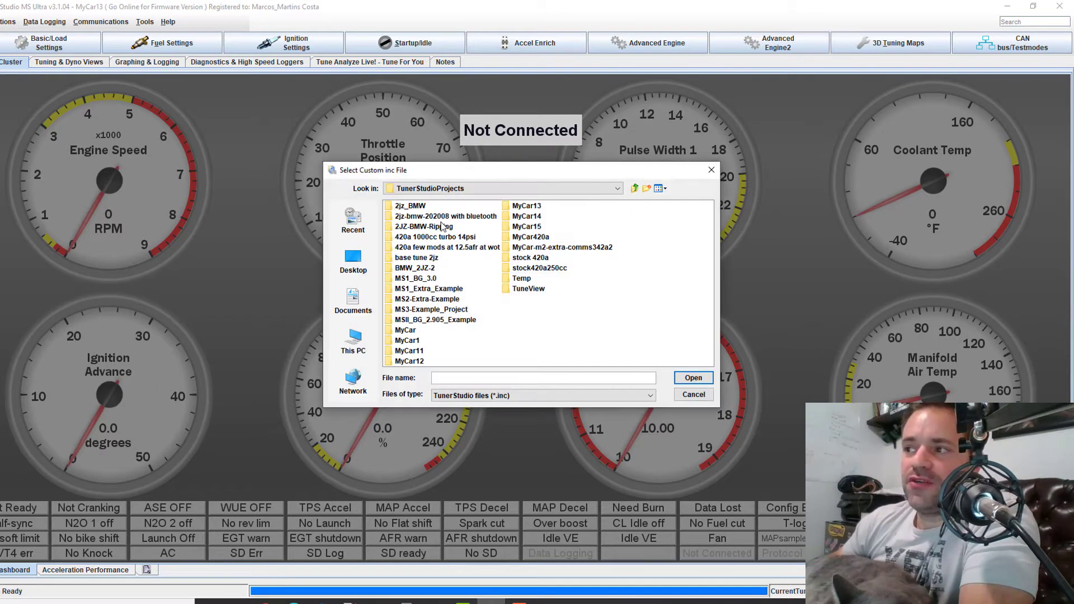
{"action": "left_click", "coordinate": [442, 230]}
{"action": "double_click", "coordinate": [442, 230]}
{"action": "double_click", "coordinate": [398, 228]}
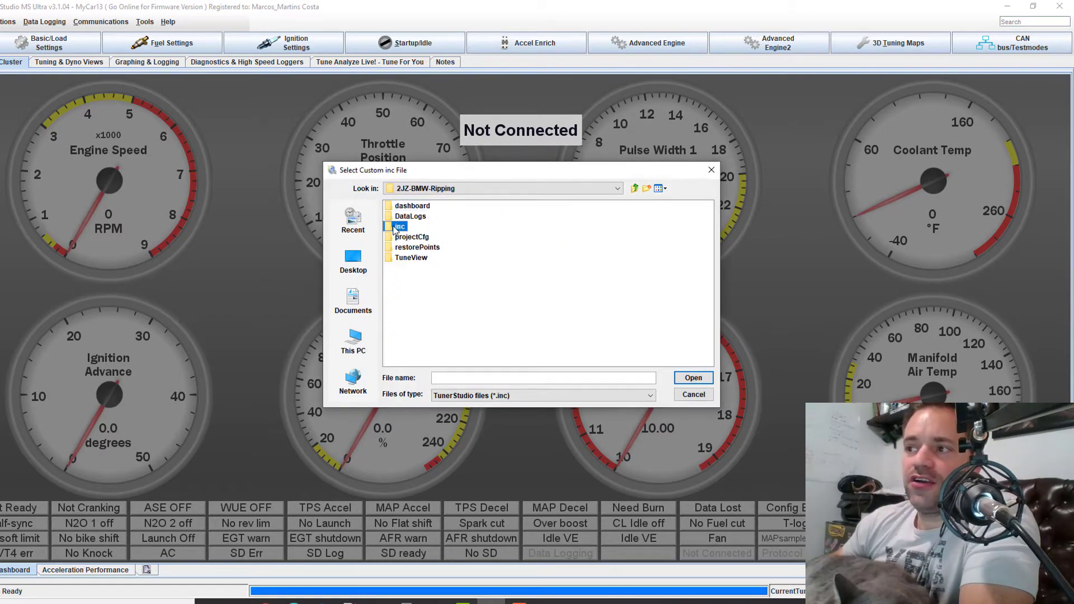
{"action": "double_click", "coordinate": [414, 217]}
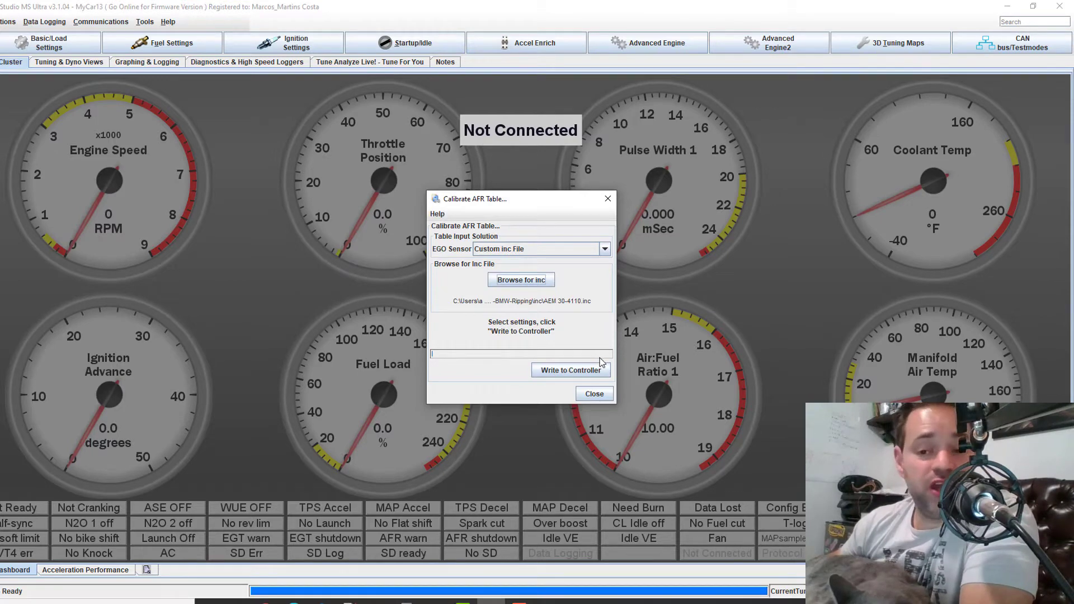
{"action": "left_click", "coordinate": [597, 398]}
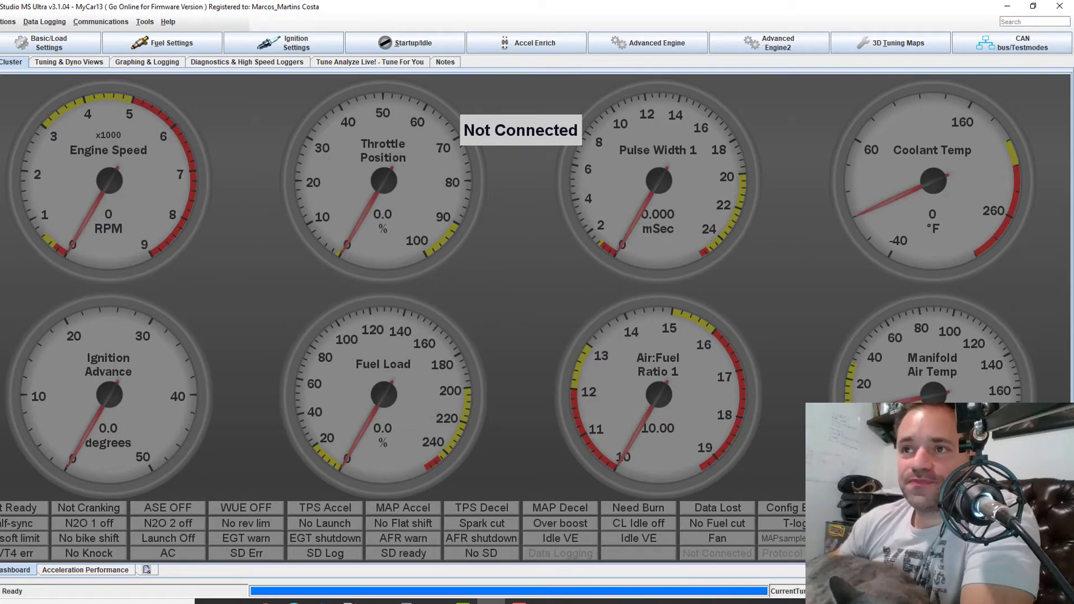
Step: Open the recent vehicle project '2jz-bmw-202008 with bluetooth' from the File menu
{"action": "left_click", "coordinate": [1, 22]}
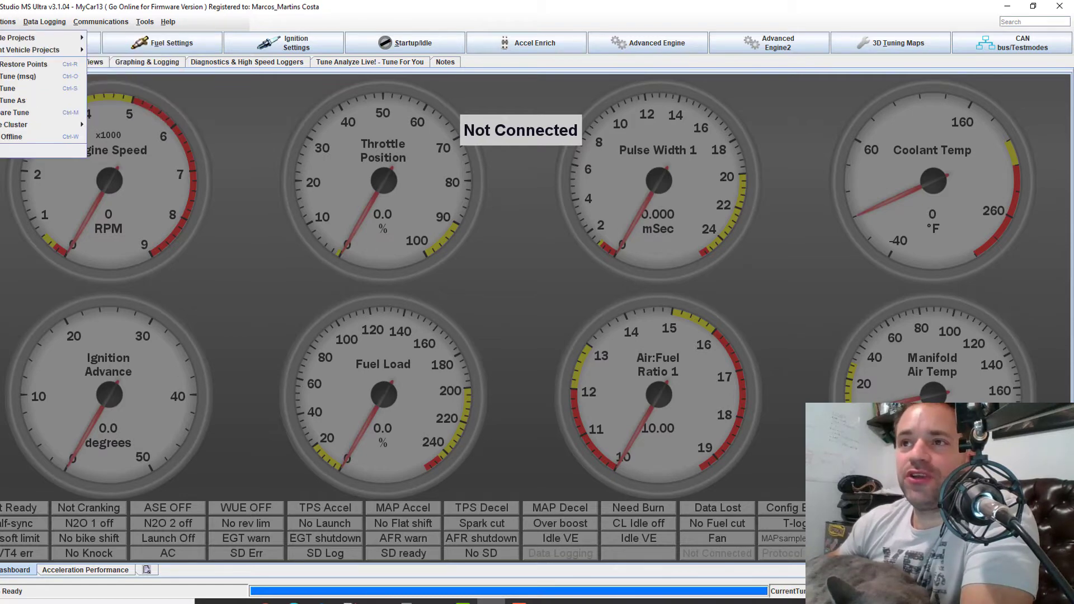
{"action": "key", "text": "alt+space"}
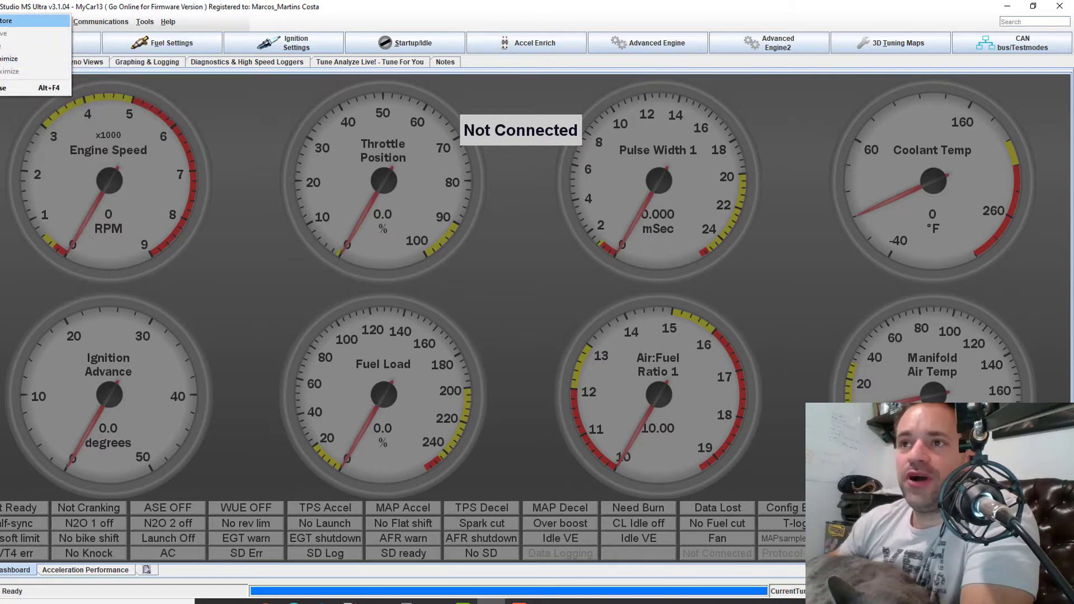
{"action": "key", "text": "Escape"}
{"action": "left_click", "coordinate": [1, 21]}
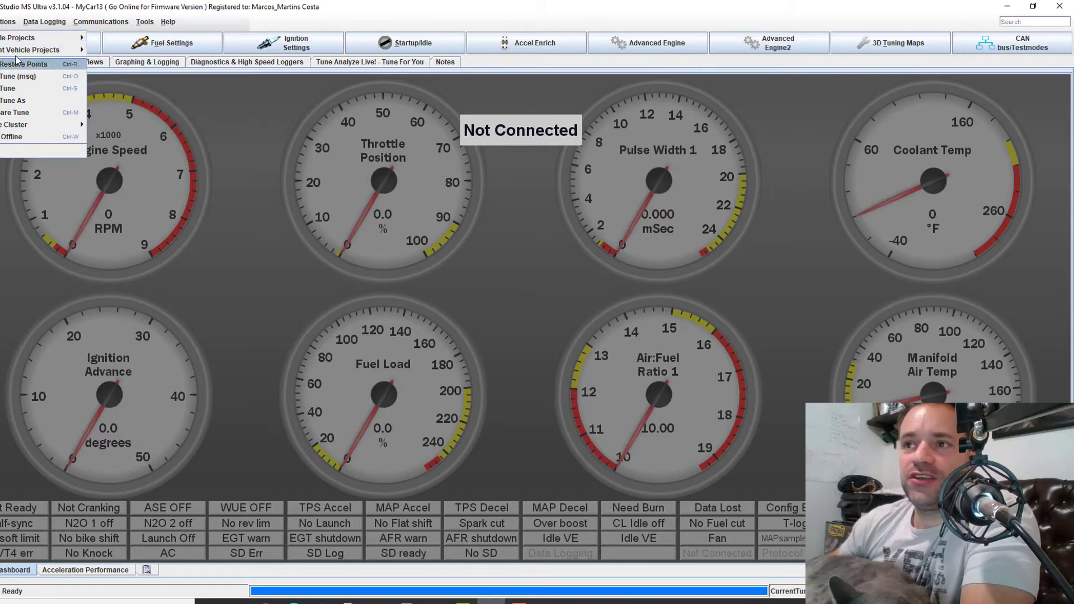
{"action": "mouse_move", "coordinate": [23, 52]}
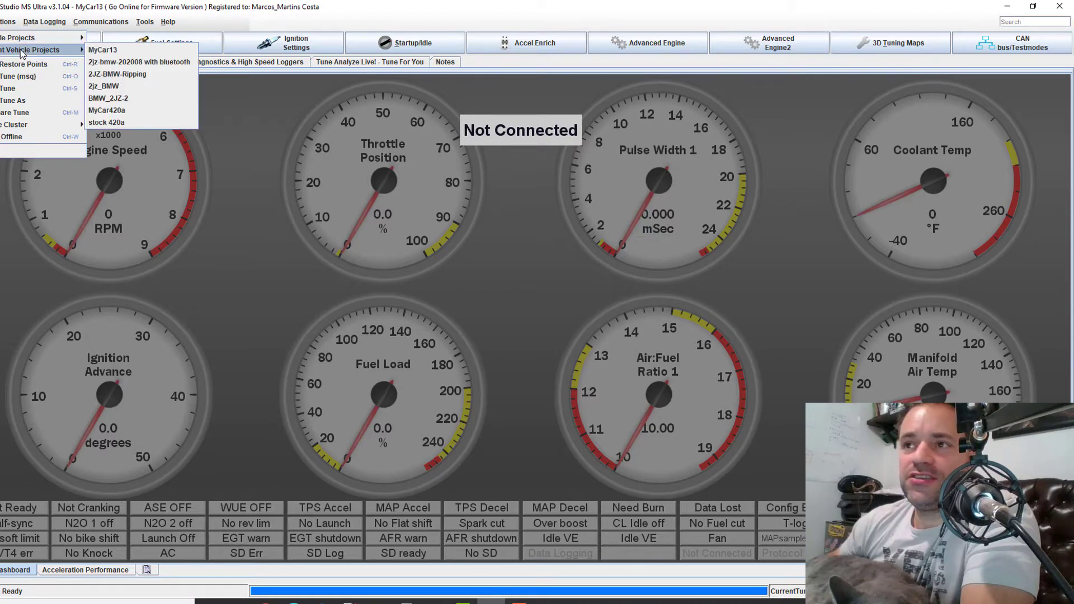
{"action": "left_click", "coordinate": [118, 62]}
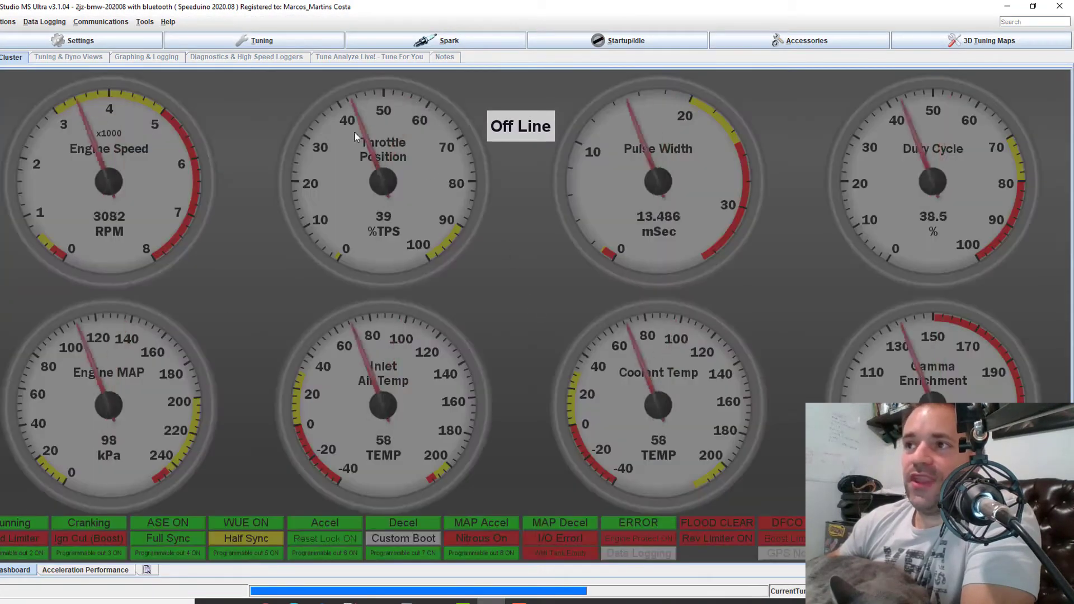
Step: Load the data log 2020-10-04_15.14.01.mlg in the Graphing & Logging view
{"action": "left_click", "coordinate": [140, 59]}
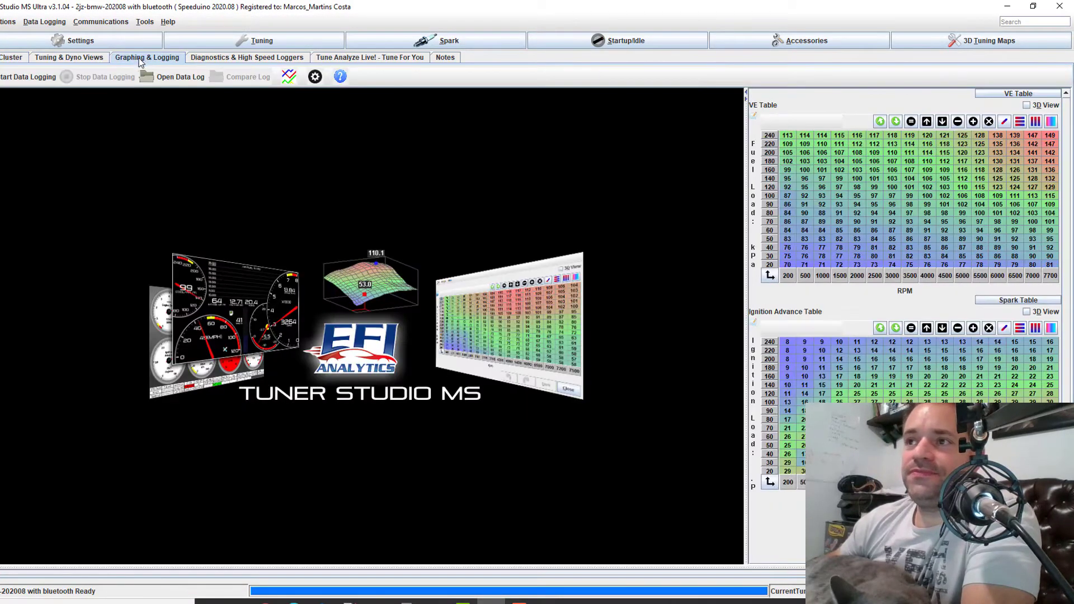
{"action": "left_click", "coordinate": [168, 77]}
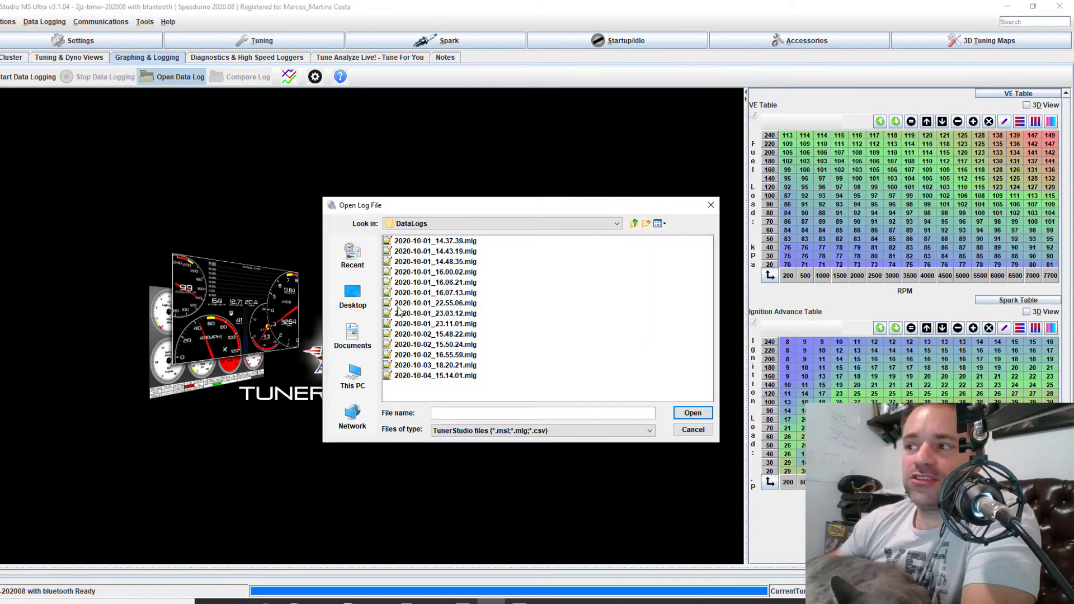
{"action": "double_click", "coordinate": [416, 374]}
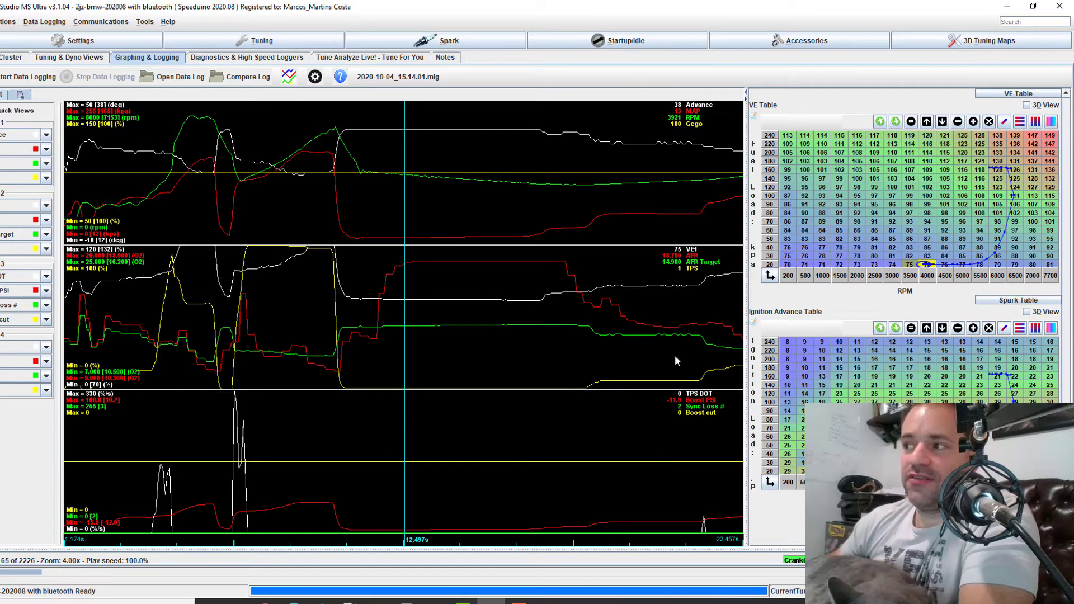
Step: Review all cells of the AFR target table from the Tuning menu, then close it
{"action": "left_click", "coordinate": [255, 40]}
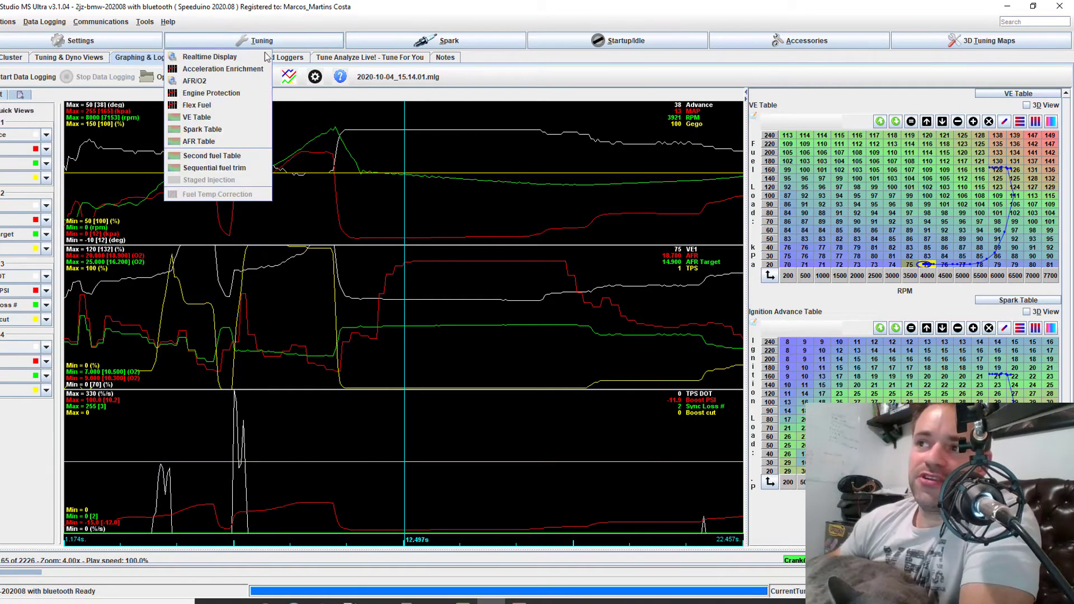
{"action": "left_click", "coordinate": [202, 141]}
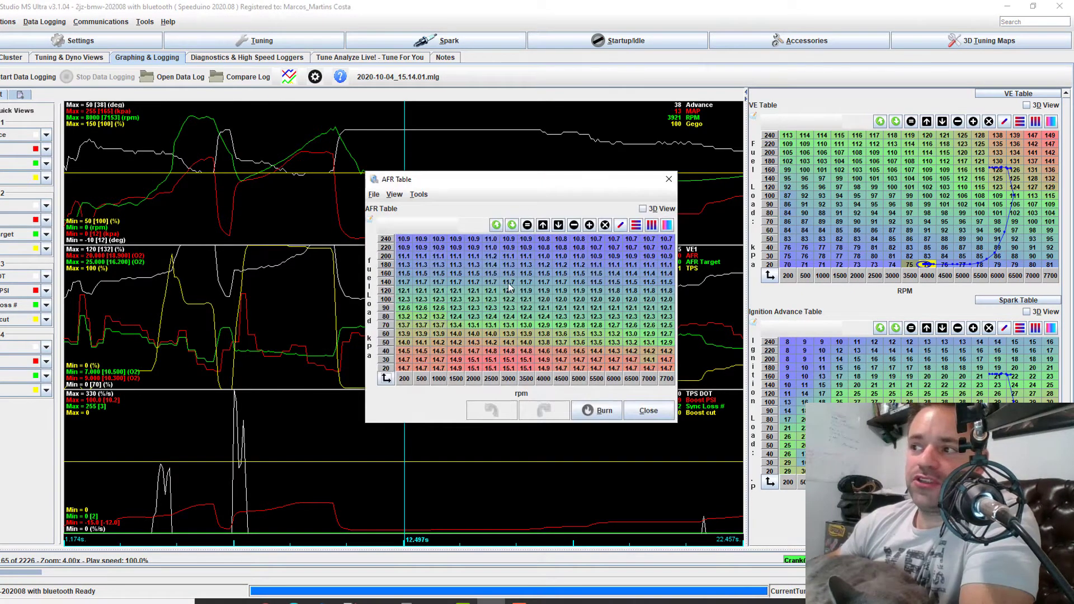
{"action": "left_click_drag", "start_coordinate": [403, 238], "coordinate": [665, 369]}
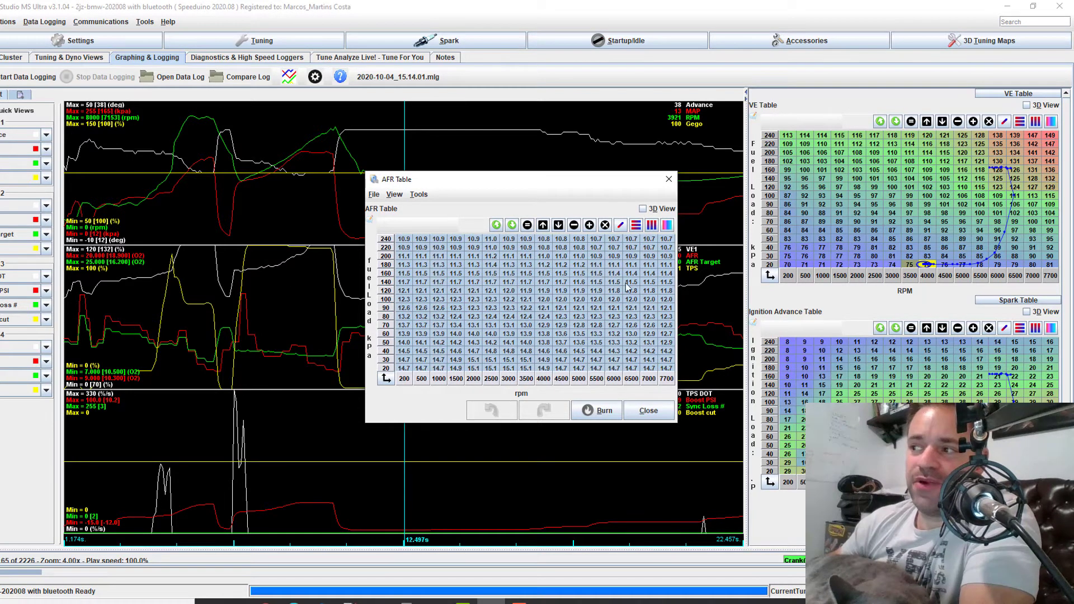
{"action": "left_click", "coordinate": [668, 179]}
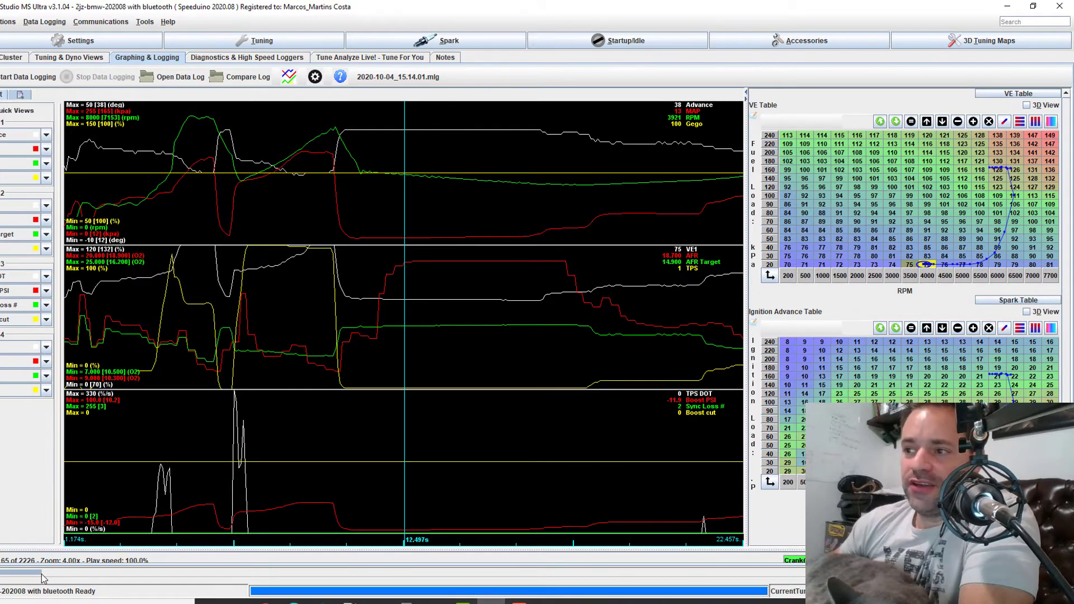
Step: Scrub the log, get statistics over a short span, and jump to 17.074 s
{"action": "left_click_drag", "start_coordinate": [42, 577], "coordinate": [17, 572]}
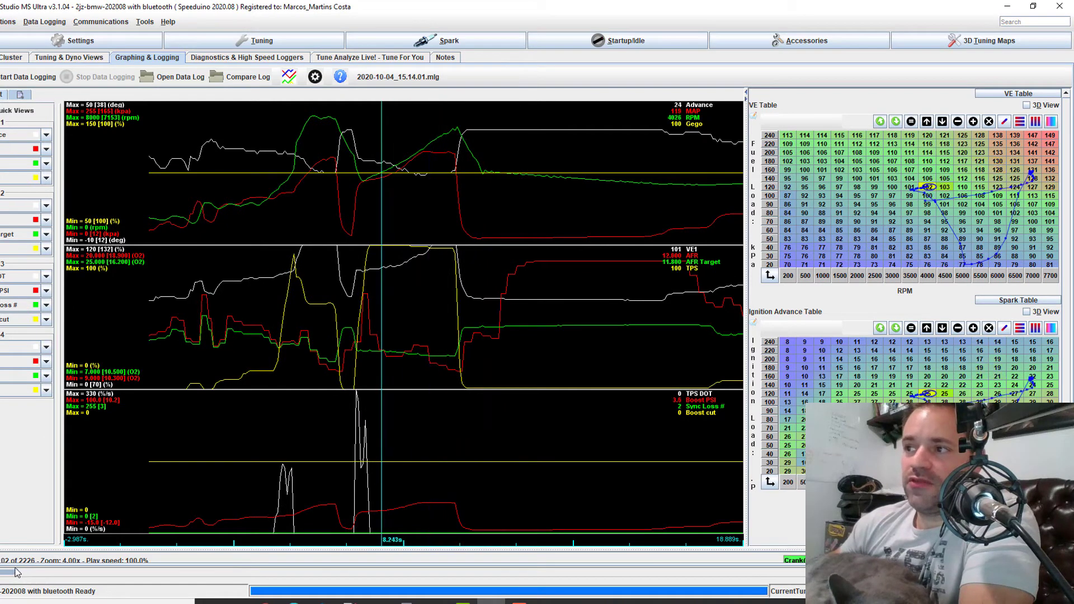
{"action": "key", "text": "Left"}
{"action": "key", "text": "Left"}
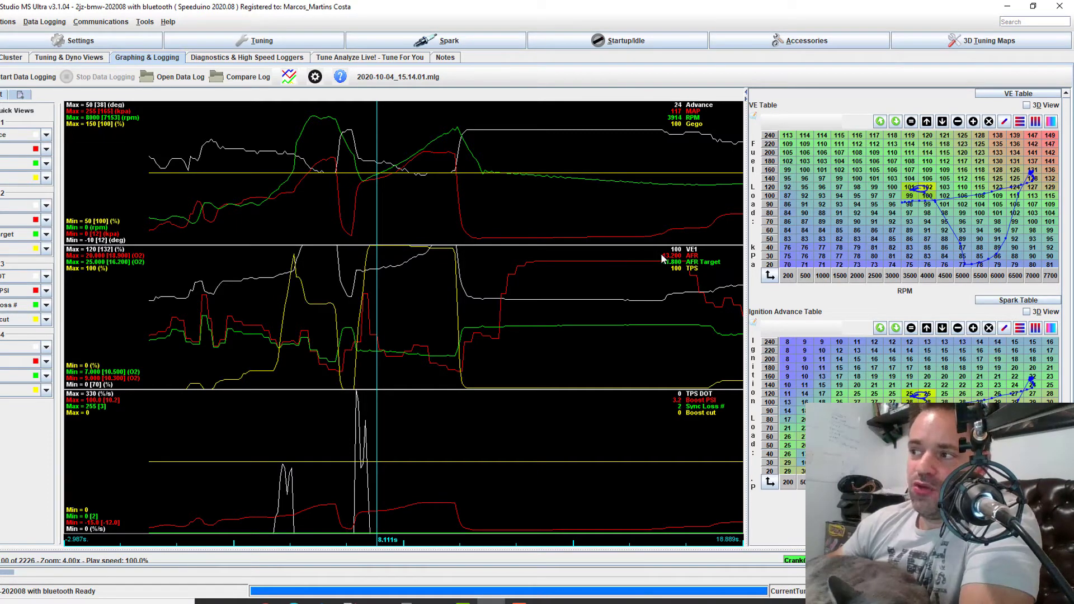
{"action": "left_click_drag", "start_coordinate": [664, 260], "coordinate": [686, 262]}
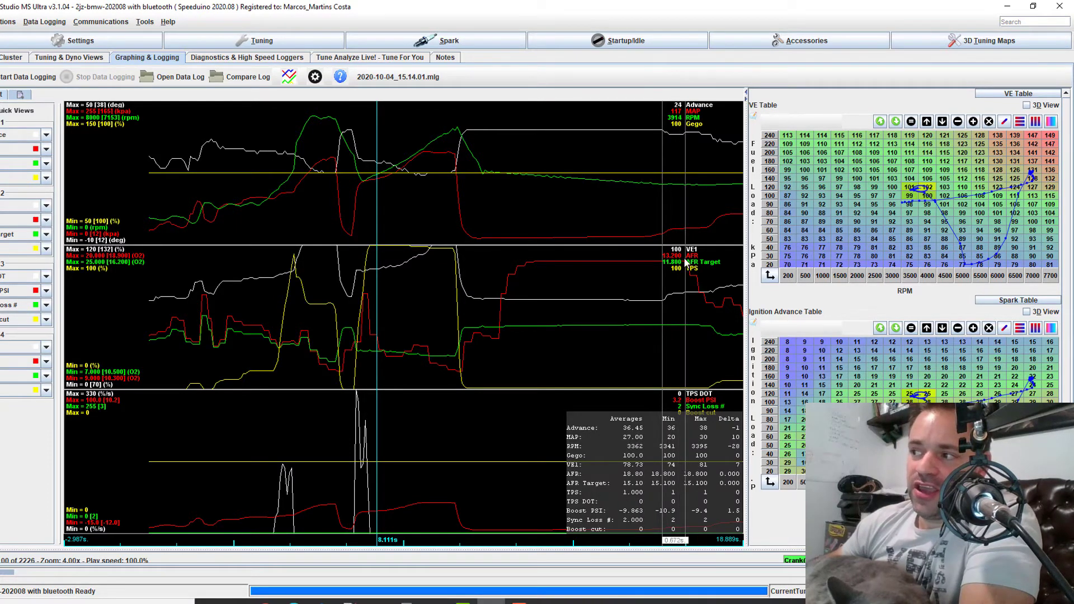
{"action": "left_click", "coordinate": [668, 263]}
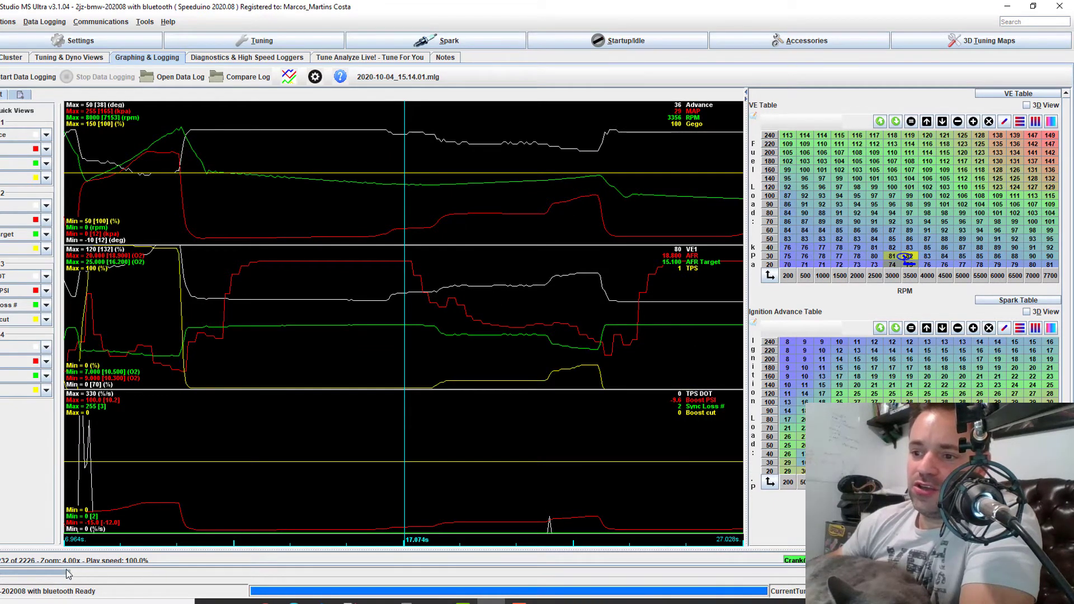
Step: Scrub further through the log, jump to 16.673 s, then back to 10.270 s
{"action": "left_click_drag", "start_coordinate": [66, 573], "coordinate": [24, 581]}
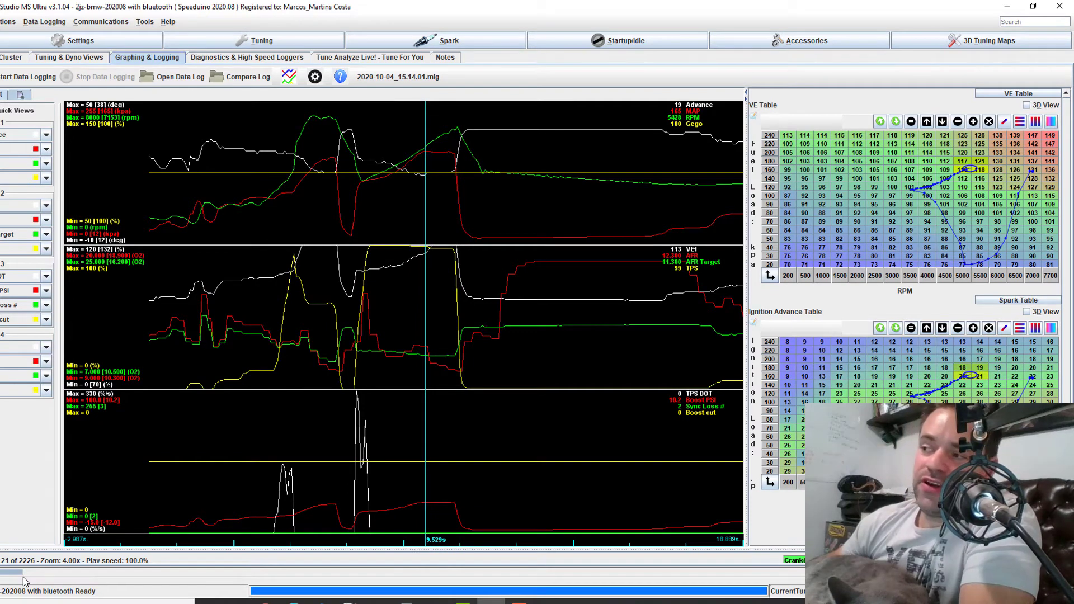
{"action": "left_click_drag", "start_coordinate": [24, 581], "coordinate": [27, 583]}
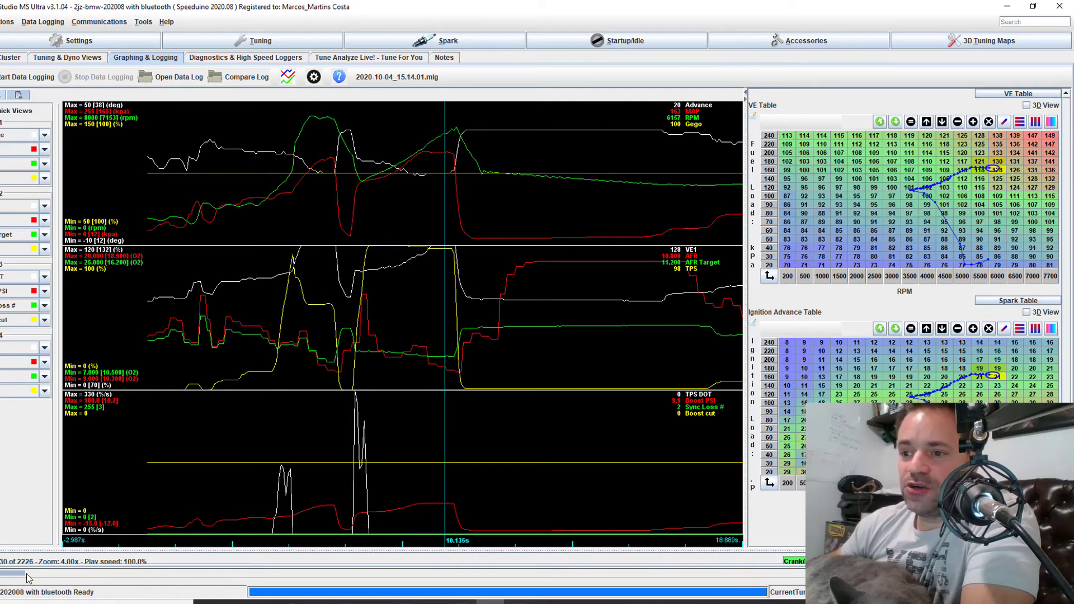
{"action": "left_click_drag", "start_coordinate": [28, 578], "coordinate": [20, 578]}
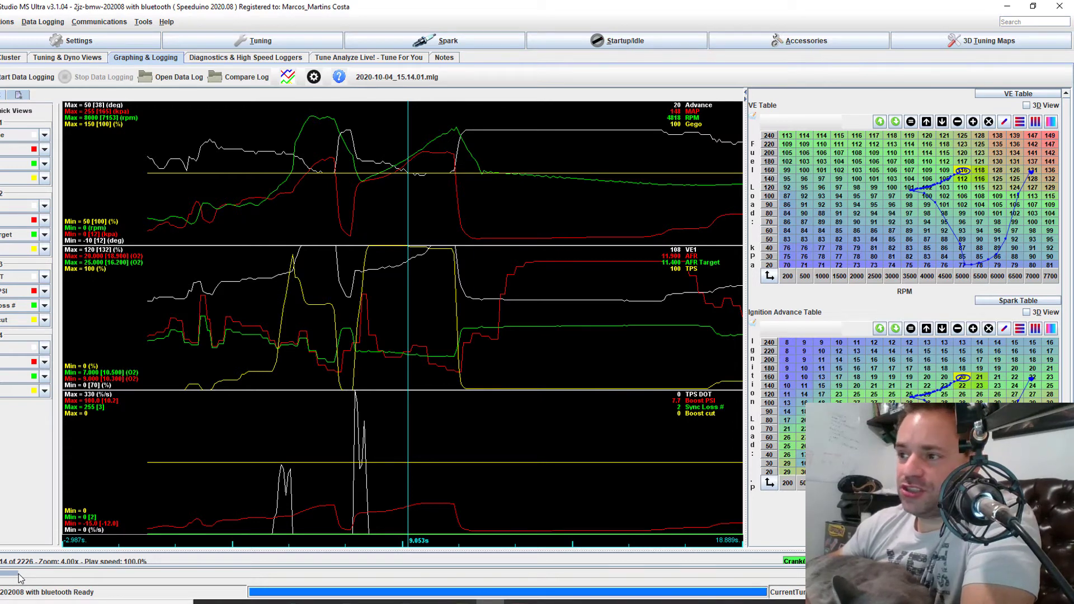
{"action": "left_click_drag", "start_coordinate": [19, 578], "coordinate": [16, 578]}
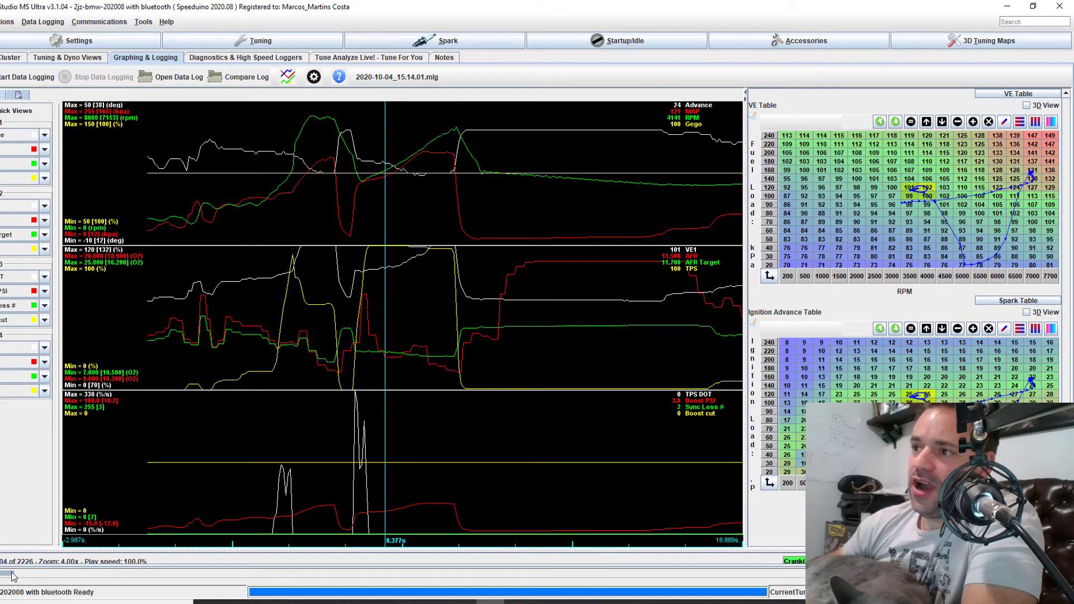
{"action": "left_click_drag", "start_coordinate": [16, 576], "coordinate": [28, 586]}
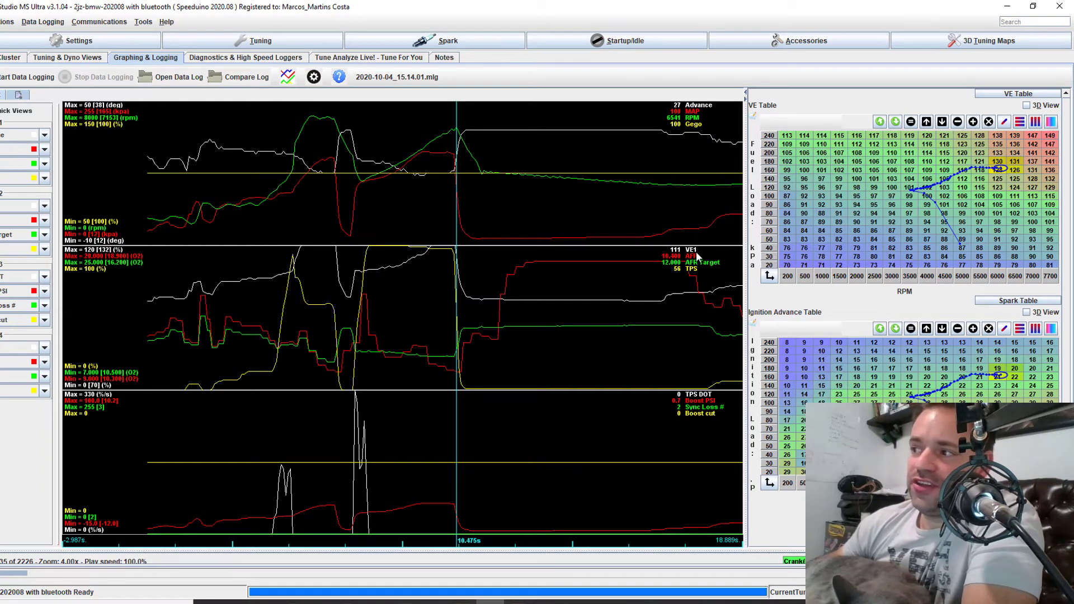
{"action": "left_click", "coordinate": [673, 261]}
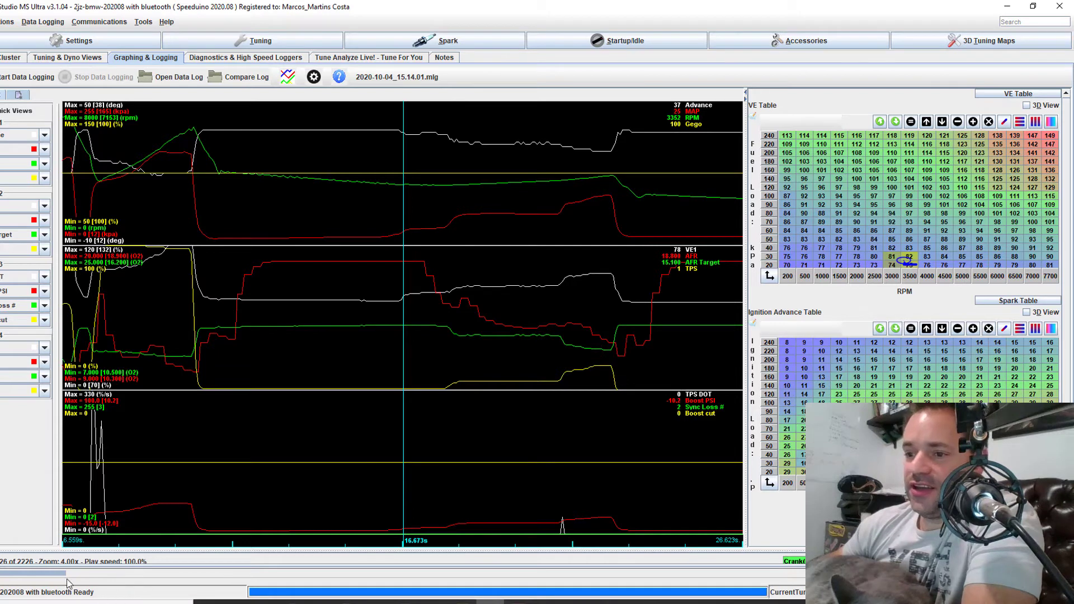
{"action": "left_click_drag", "start_coordinate": [64, 573], "coordinate": [55, 573]}
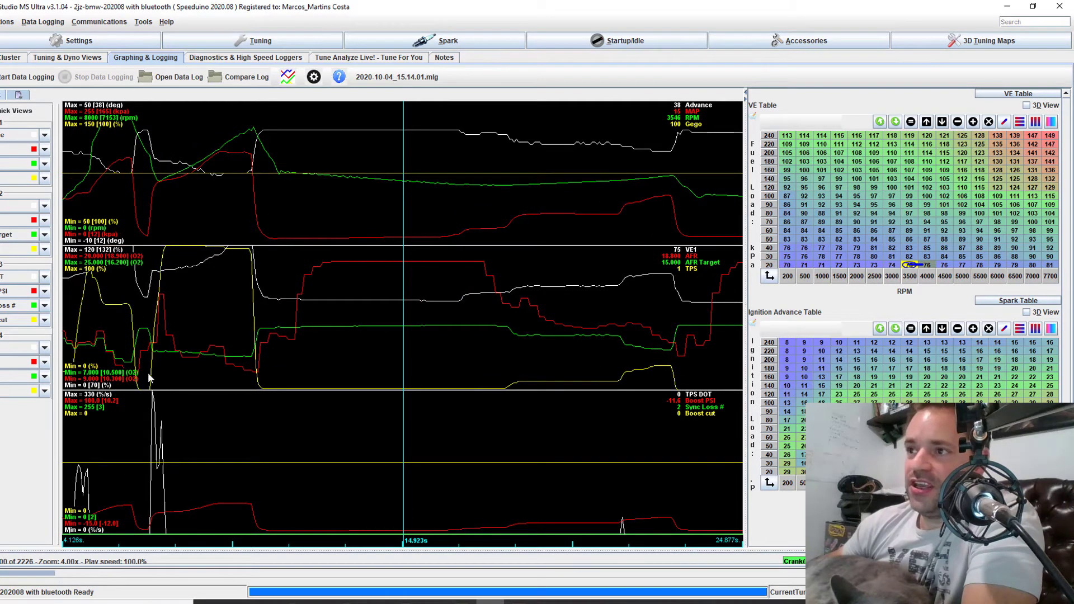
{"action": "left_click", "coordinate": [248, 138]}
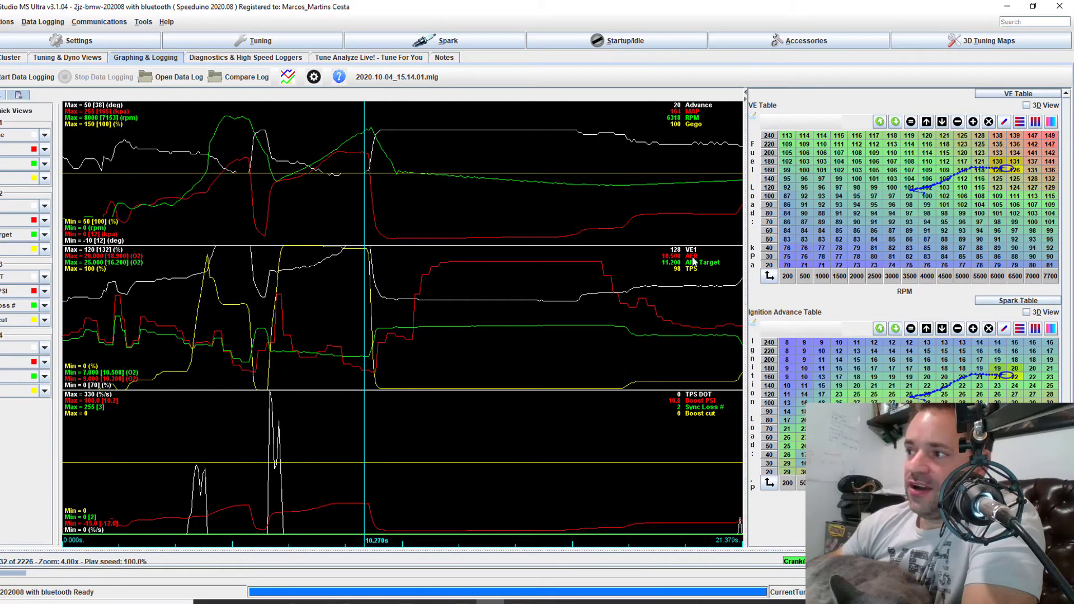